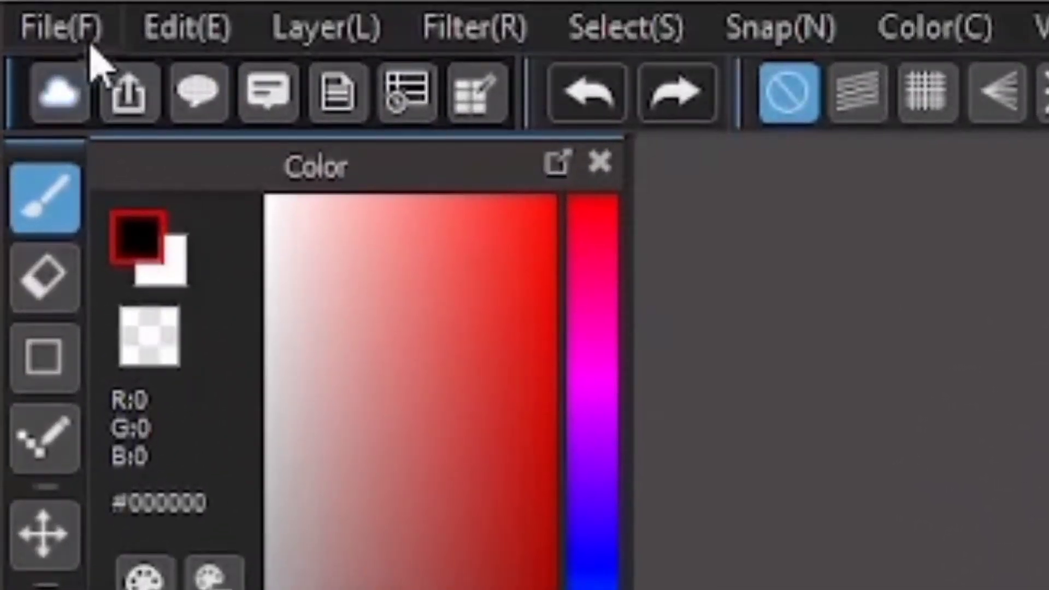
Step: Create a 1500 by 1500 pixel, 350 dpi image with a colour layer and switch its displayed background from transparent to white
click(87, 28)
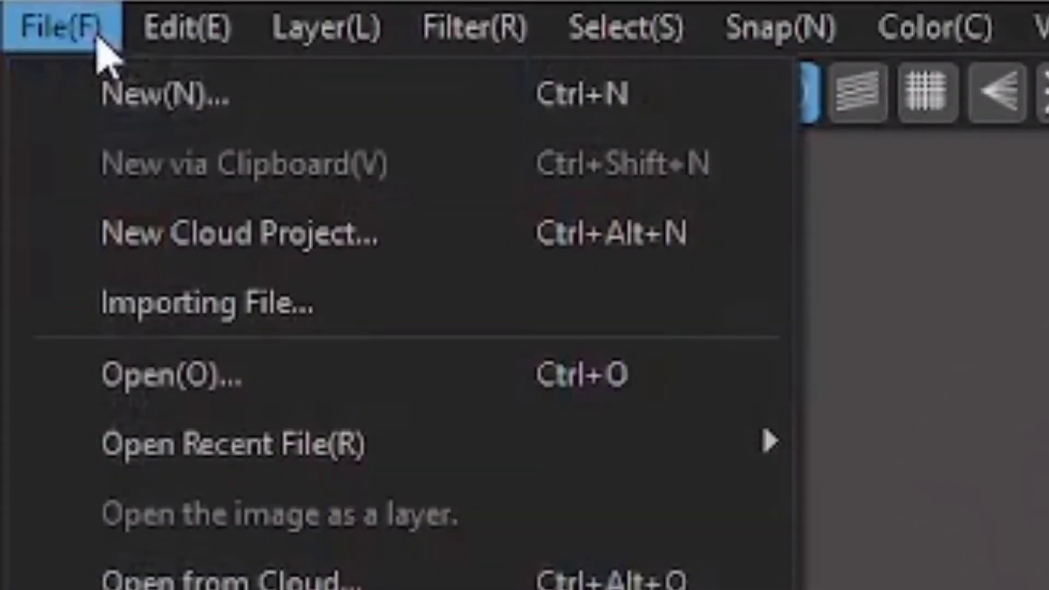
click(172, 101)
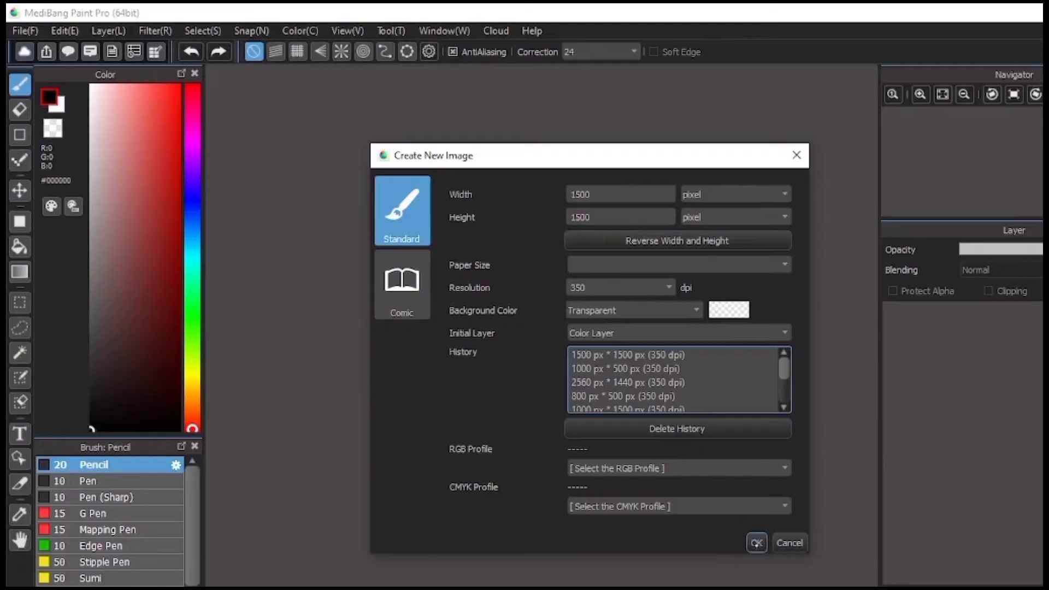
click(757, 542)
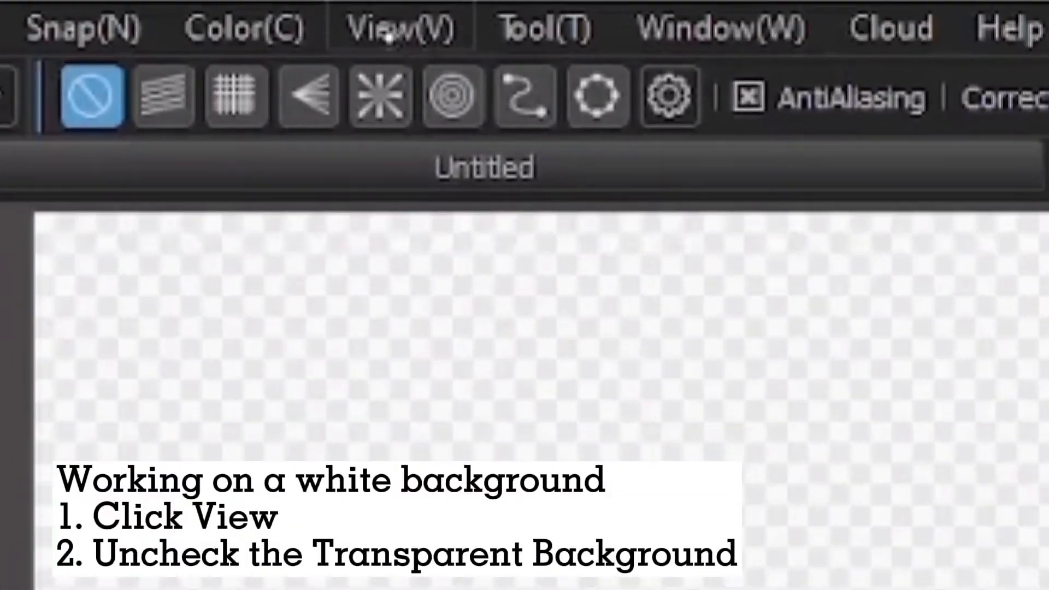
click(389, 37)
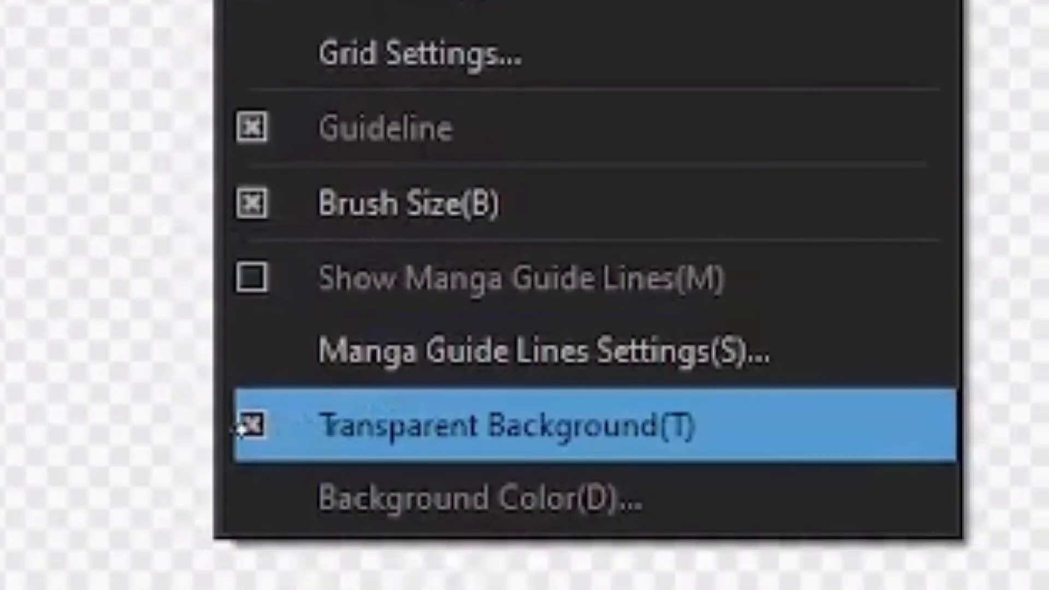
click(243, 428)
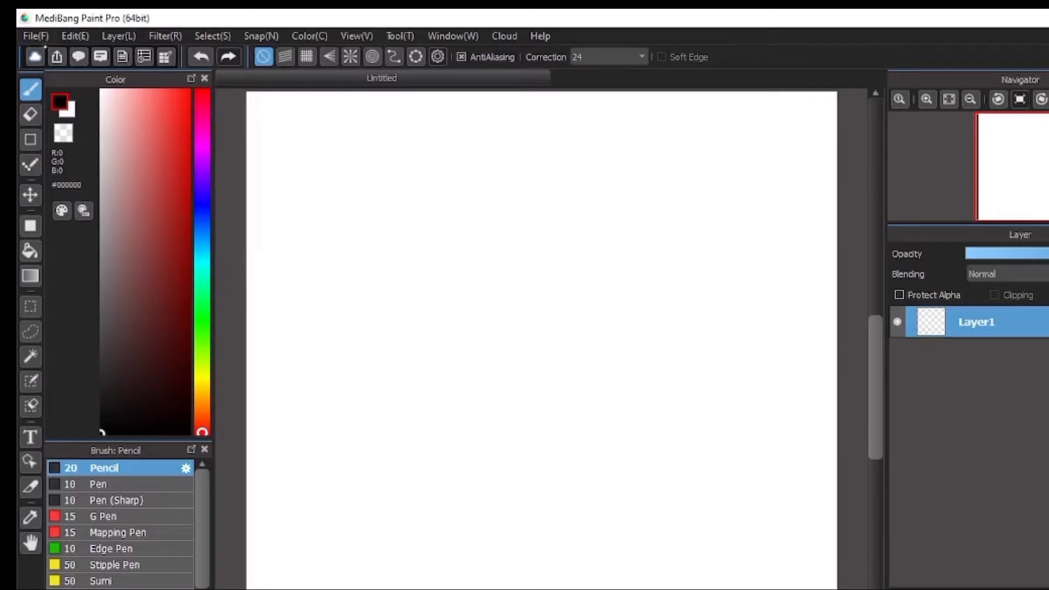
Step: Open the butterfly sketch photo IMG_20211008_111652 as a new layer in the image
click(36, 36)
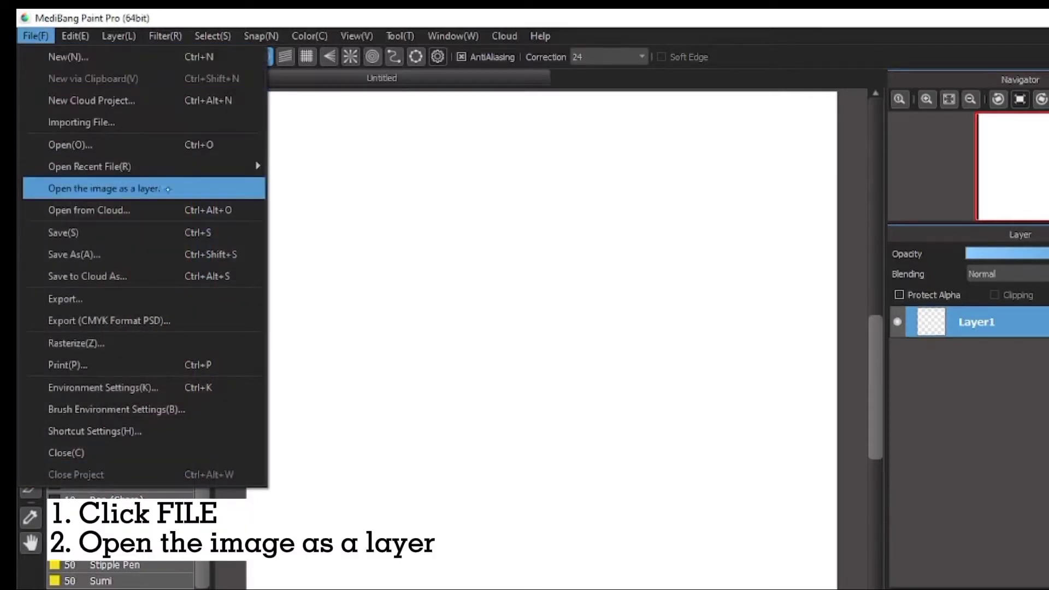
click(180, 189)
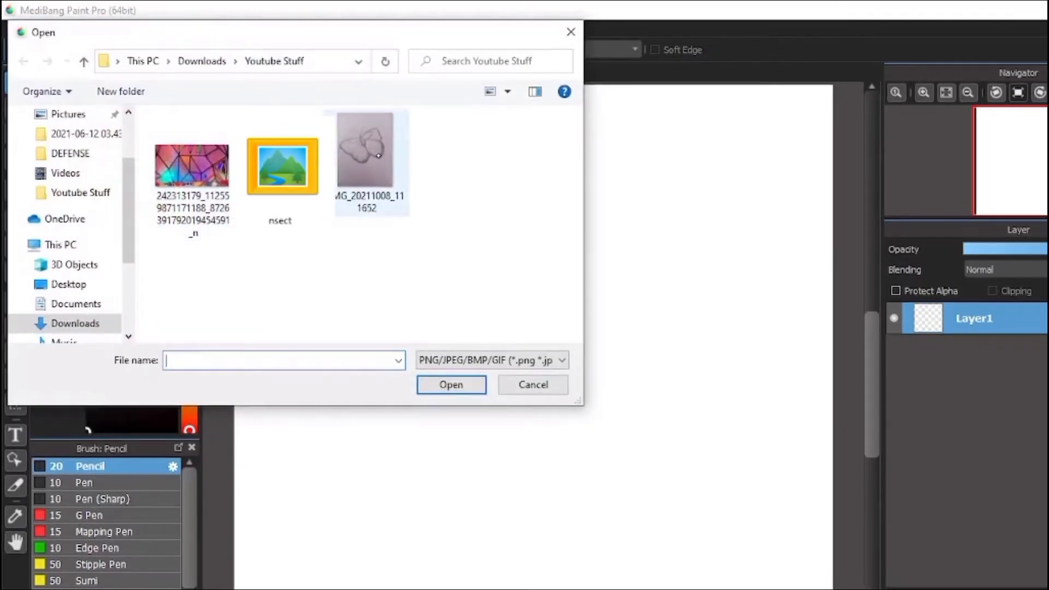
click(378, 156)
click(454, 386)
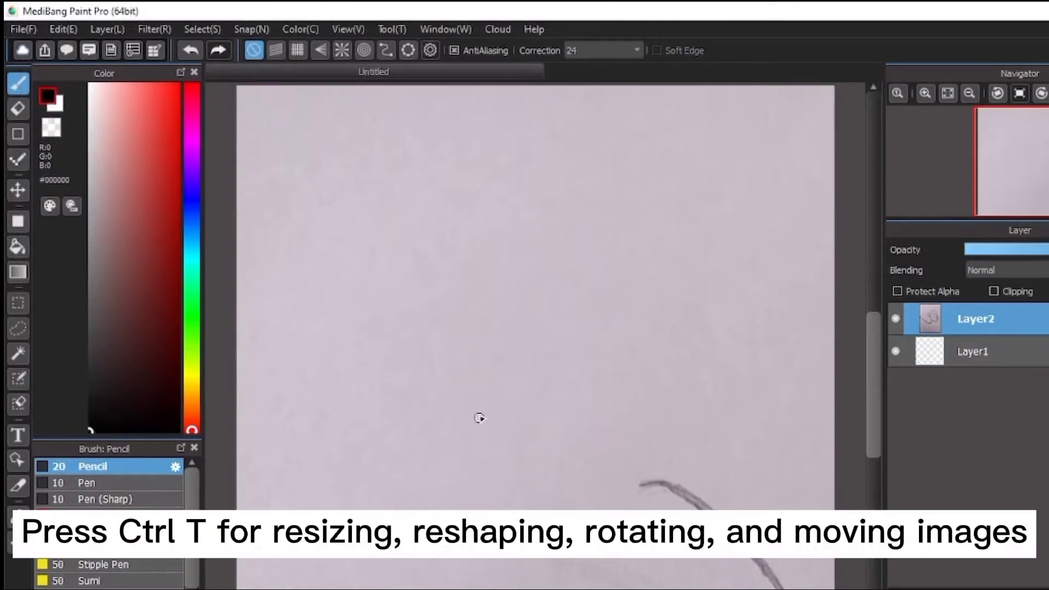
Step: Transform the sketch layer, scaling and moving it so the whole butterfly fits within the canvas width
key(ctrl+t)
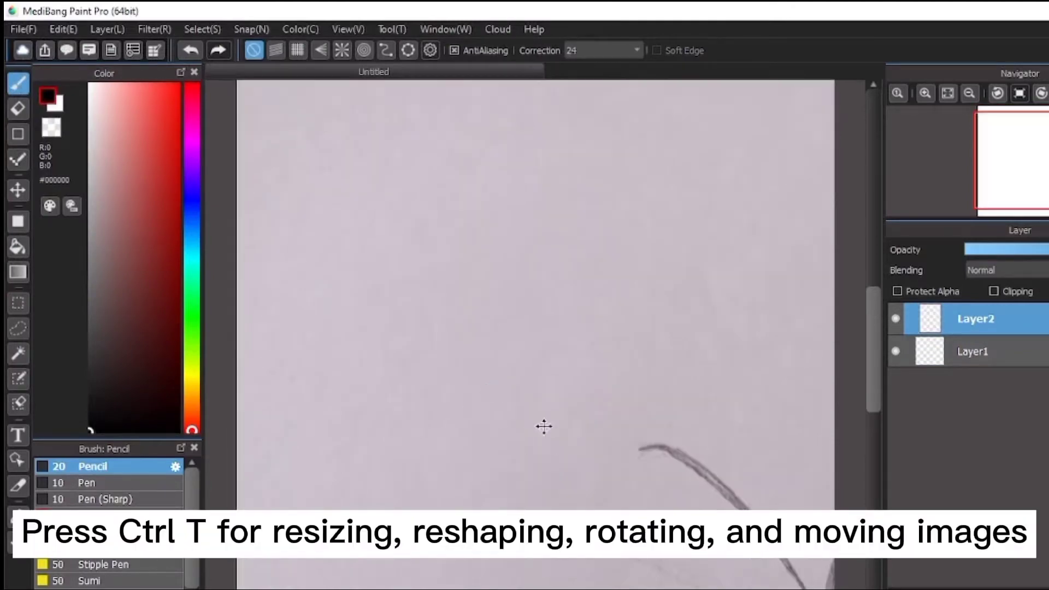
drag(424, 239, 459, 331)
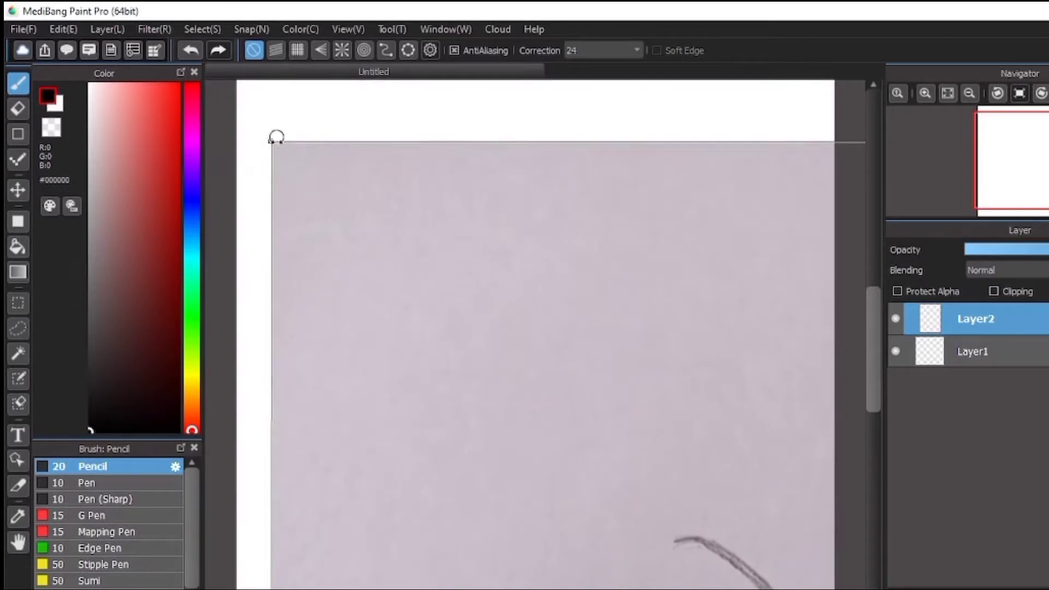
drag(273, 139, 443, 368)
drag(593, 433, 368, 237)
drag(218, 173, 592, 325)
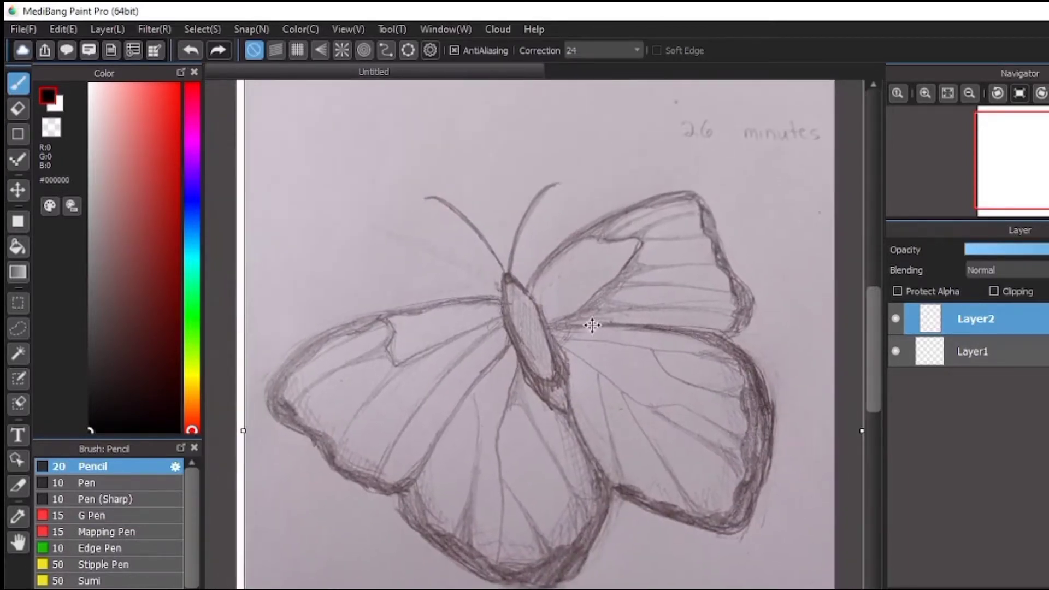
drag(294, 340, 284, 290)
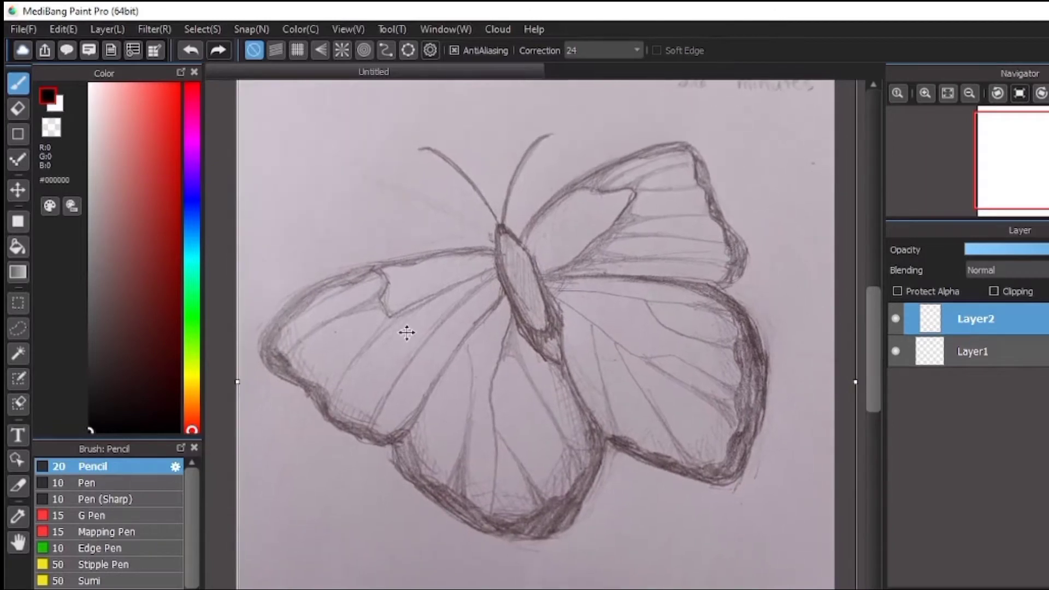
drag(405, 331, 403, 349)
drag(562, 340, 565, 354)
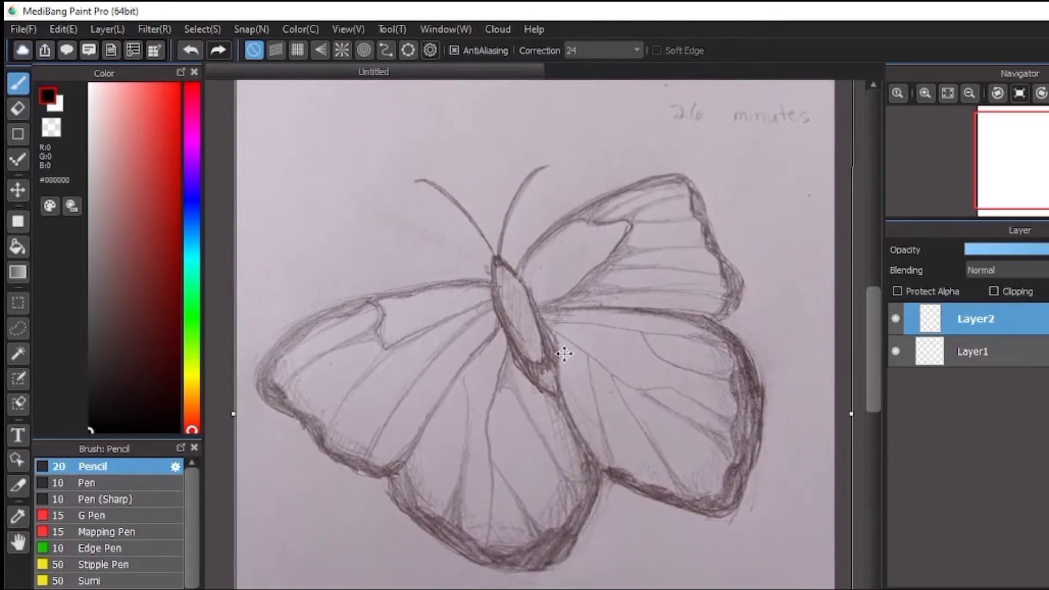
key(Return)
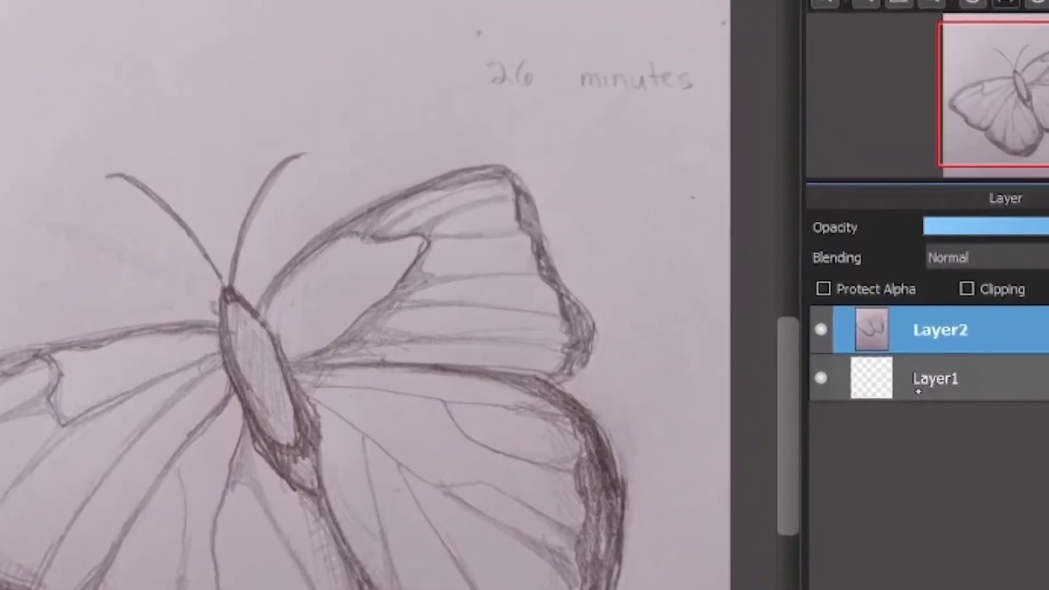
Step: Move Layer1 above Layer2 and lower the opacity of Layer2 so the sketch turns faint for tracing
click(957, 354)
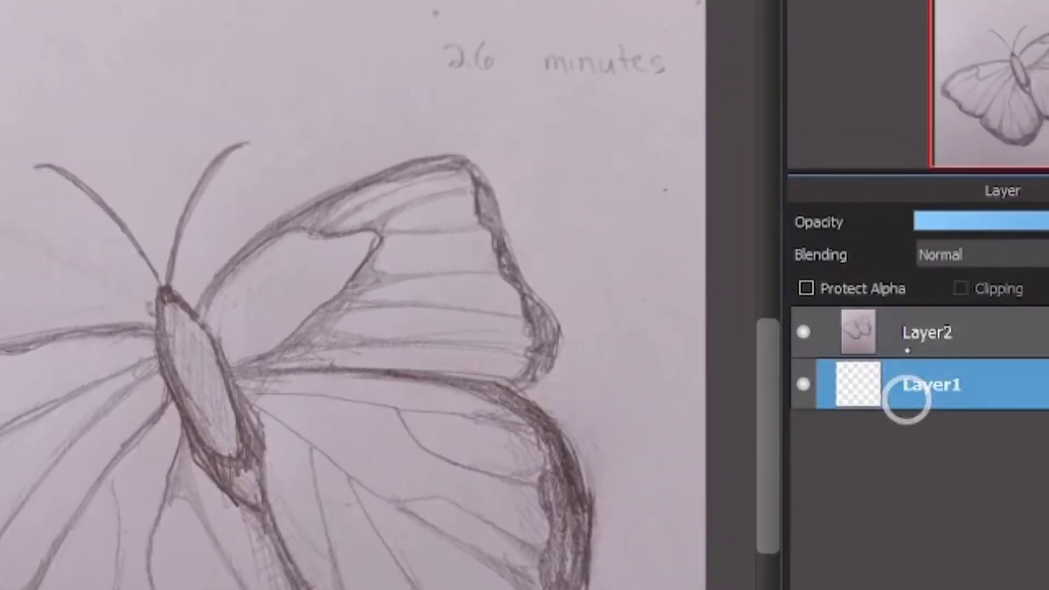
drag(907, 393, 915, 338)
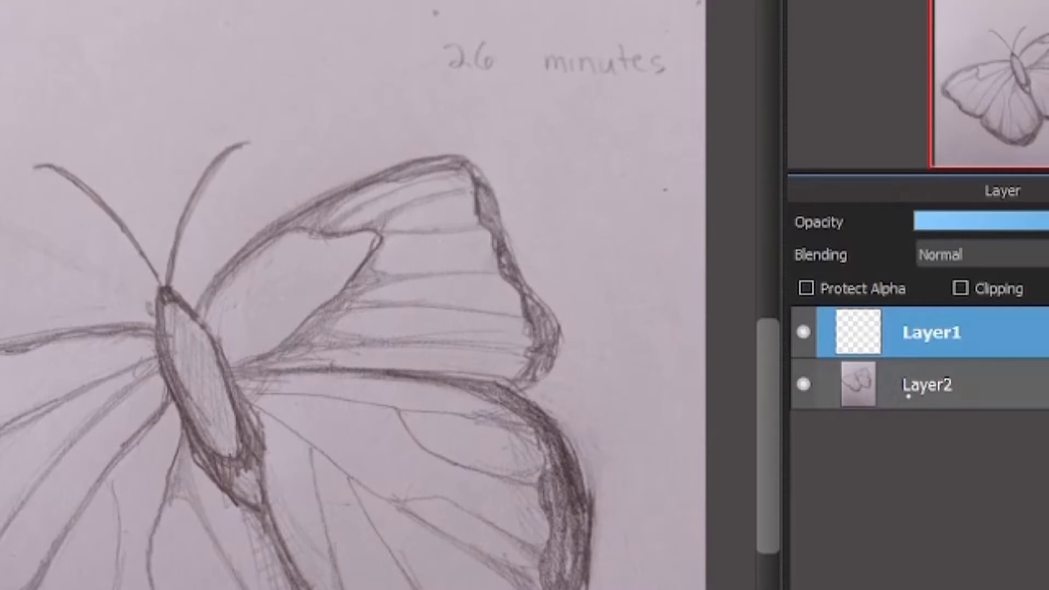
click(903, 388)
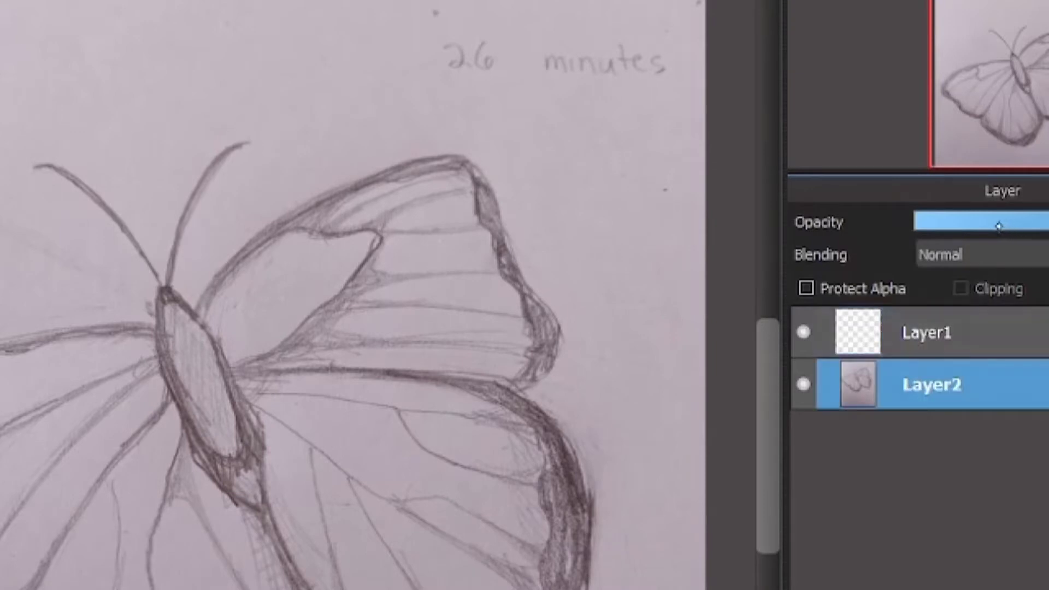
click(997, 224)
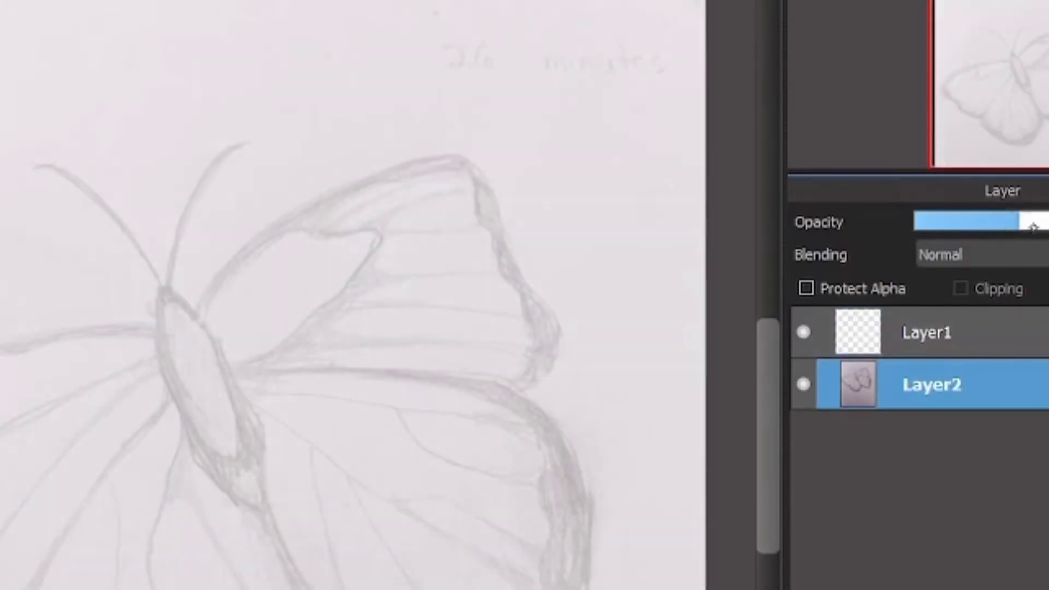
click(1044, 224)
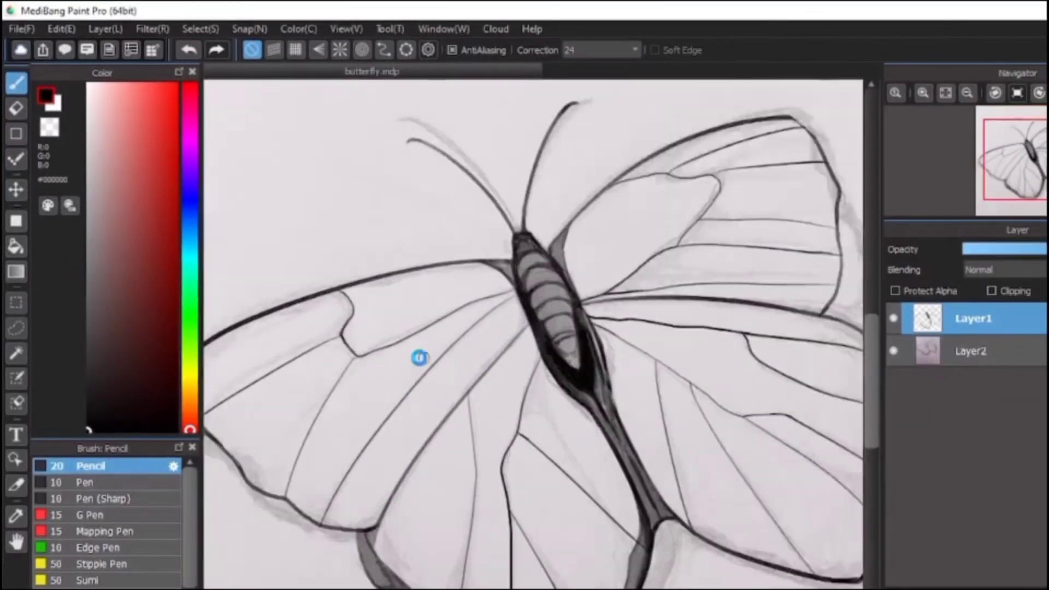
scroll(419, 358, up, 5)
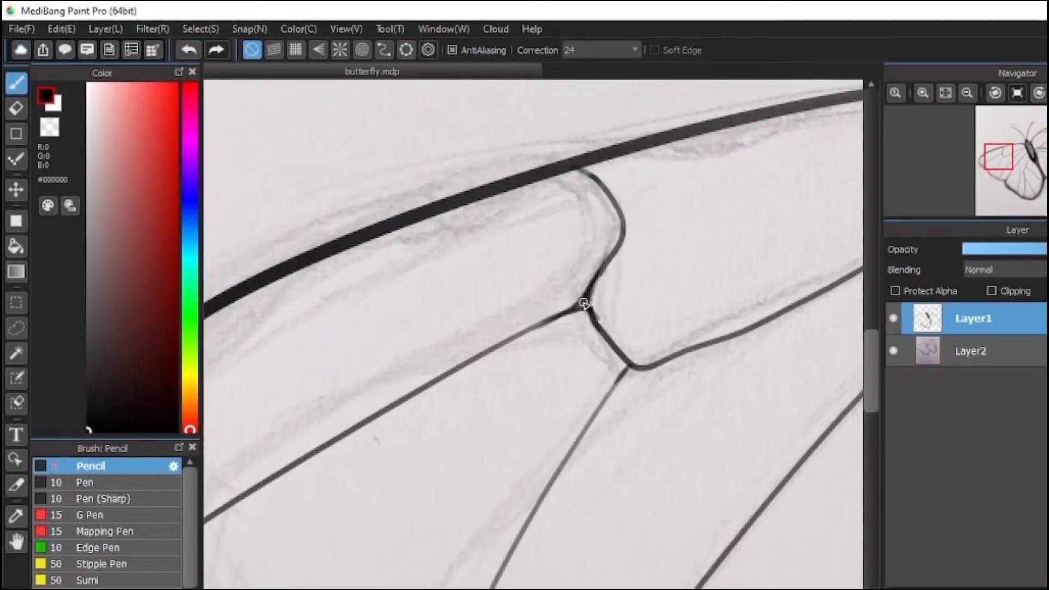
drag(623, 213, 596, 272)
key(ctrl+z)
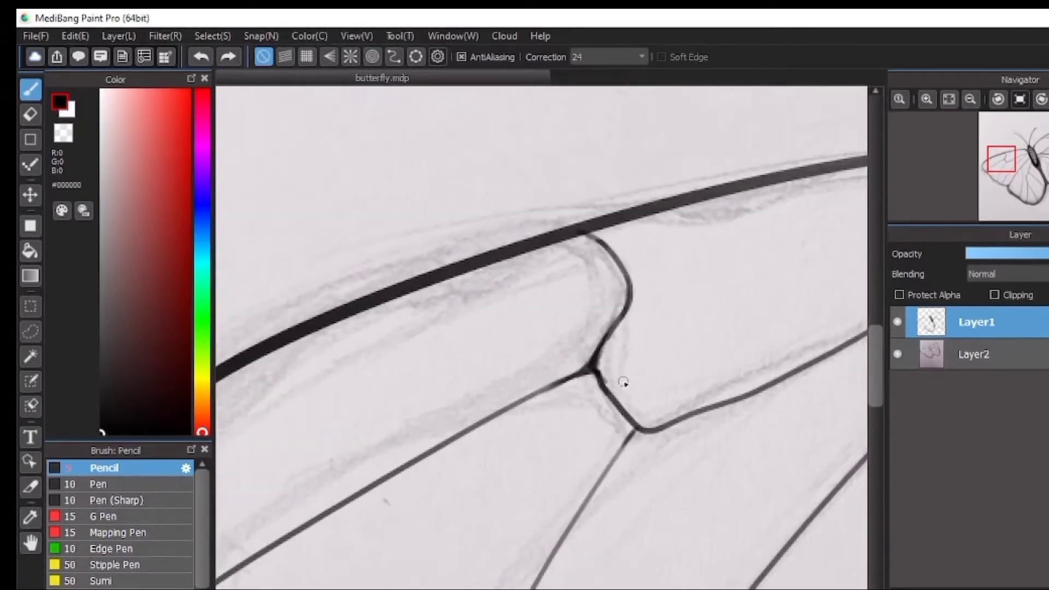
key(ctrl+z)
drag(608, 309, 760, 316)
key(ctrl+z)
mouse_move(737, 247)
mouse_down()
mouse_move(254, 525)
mouse_move(265, 568)
mouse_move(650, 271)
mouse_up()
key(ctrl+z)
scroll(516, 322, down, 3)
Step: Enlarge the Pencil brush and thicken the upper edge of the butterfly's left wing with black strokes on Layer1
drag(547, 323, 464, 323)
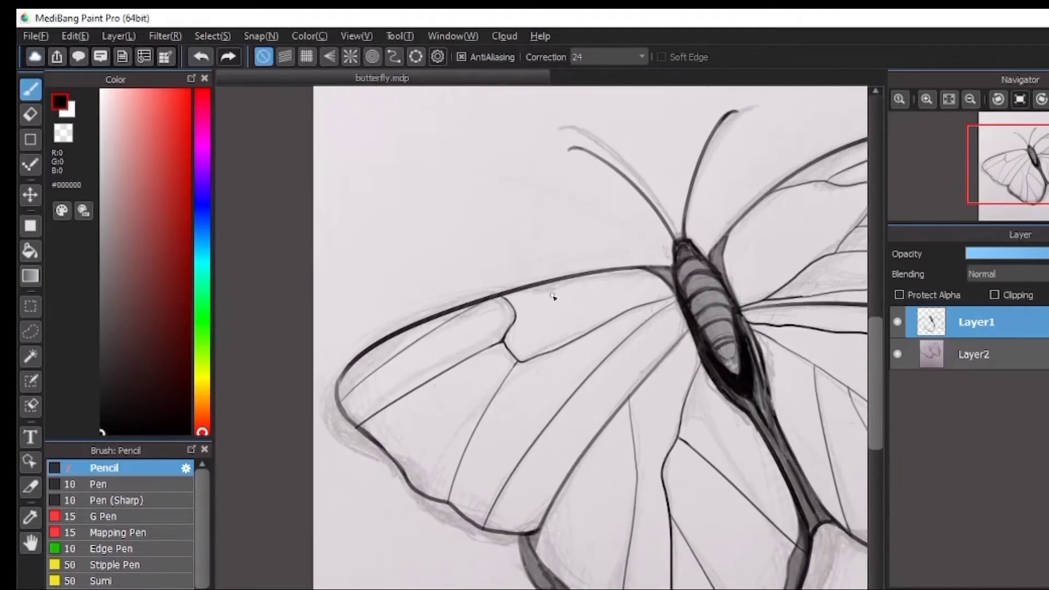
scroll(556, 297, up, 2)
scroll(661, 283, down, 2)
drag(628, 295, 577, 320)
key(bracketright)
key(bracketright)
drag(380, 389, 414, 351)
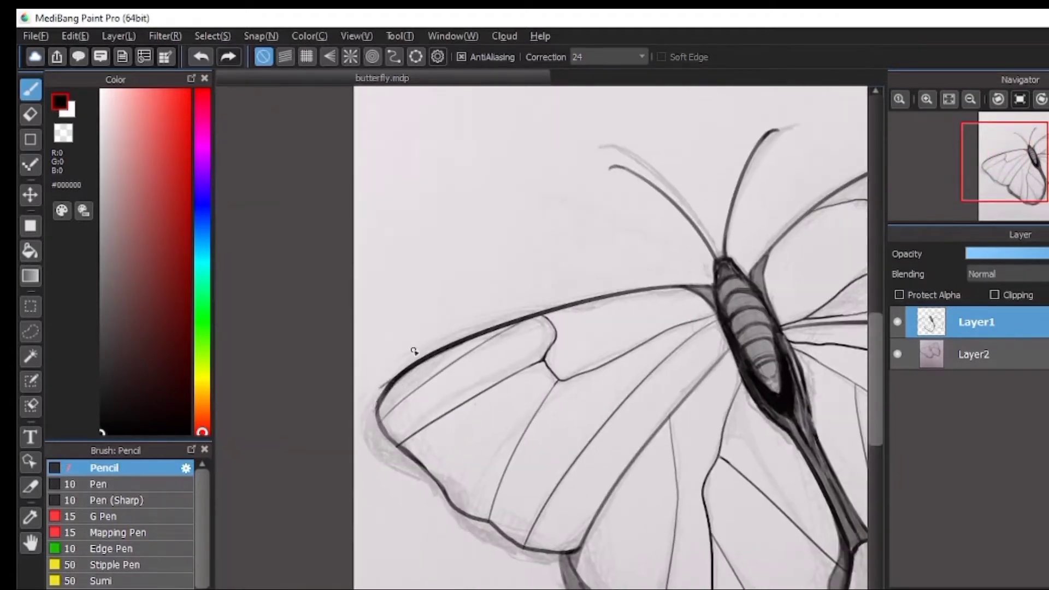
drag(677, 294, 688, 293)
key(ctrl+z)
drag(452, 347, 544, 315)
mouse_move(538, 317)
mouse_down()
mouse_move(605, 303)
mouse_move(570, 309)
mouse_up()
key(ctrl+z)
key(ctrl+z)
scroll(603, 316, up, 3)
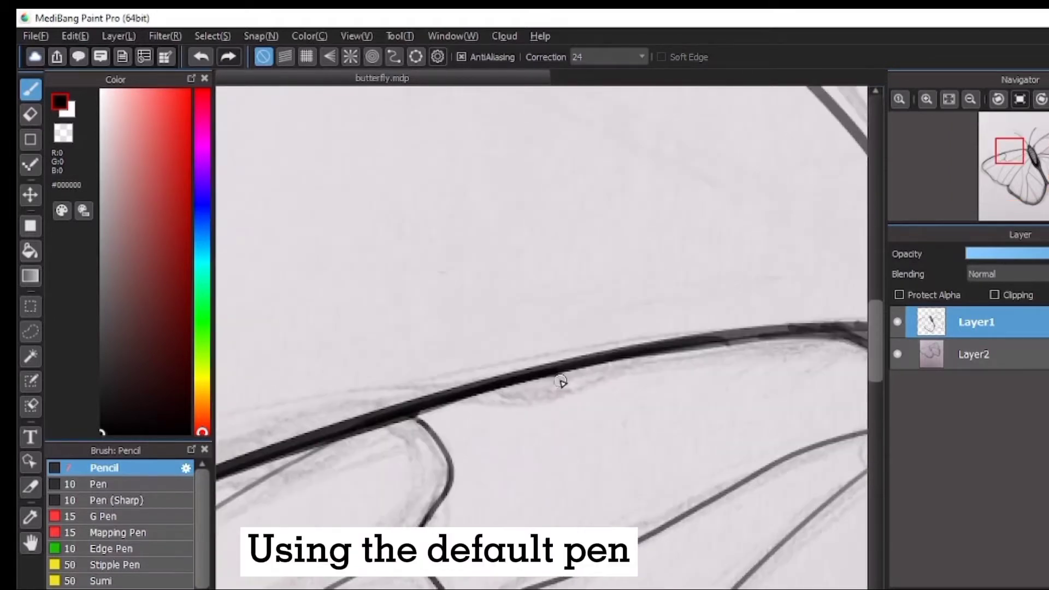
Step: Thicken the upper edge of the right wing with black Pencil strokes, starting at the butterfly's body
scroll(536, 384, down, 4)
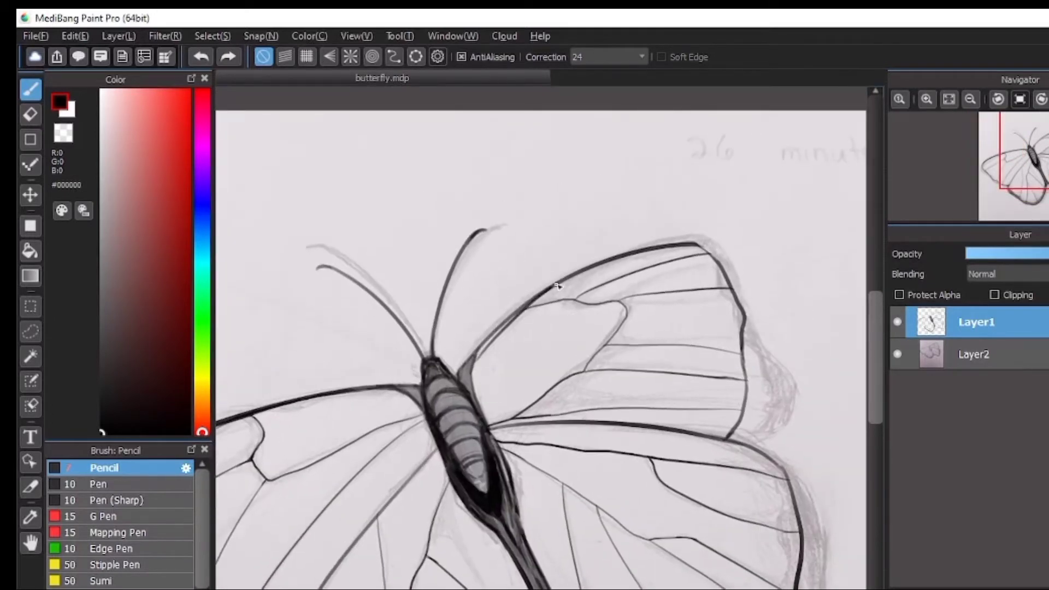
drag(471, 373, 556, 288)
key(ctrl+z)
drag(503, 390, 687, 259)
Step: Draw a wavy inner border line along the outer margin of the upper left wing, following the vein ends
mouse_move(286, 354)
mouse_down()
mouse_move(288, 383)
mouse_move(387, 480)
mouse_up()
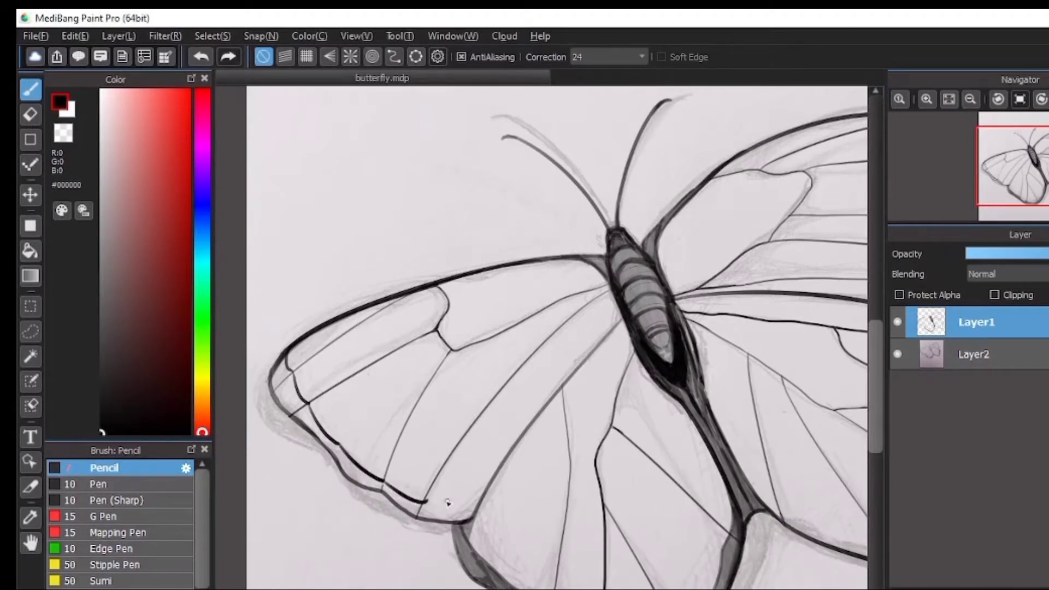
drag(340, 455, 427, 500)
mouse_move(451, 492)
mouse_down()
mouse_move(407, 452)
mouse_move(423, 463)
mouse_move(481, 398)
mouse_up()
key(ctrl+z)
scroll(283, 321, left, 2)
scroll(283, 321, down, 1)
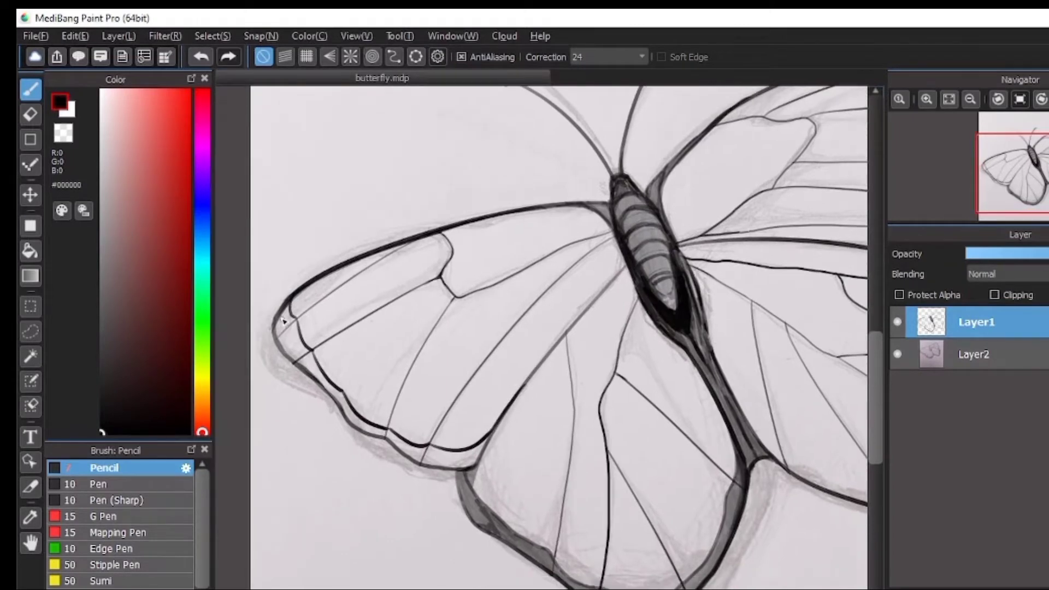
scroll(541, 385, up, 1)
scroll(541, 385, left, 2)
Step: Fill the band between the inner border line and the outer edge of the upper left wing with black strokes
mouse_move(323, 344)
mouse_down()
mouse_move(339, 388)
mouse_move(399, 454)
mouse_move(418, 459)
mouse_up()
mouse_move(319, 331)
mouse_down()
mouse_move(318, 347)
mouse_move(386, 436)
mouse_up()
mouse_move(432, 464)
mouse_down()
mouse_move(490, 492)
mouse_move(505, 478)
mouse_move(459, 467)
mouse_move(503, 480)
mouse_move(516, 470)
mouse_move(492, 489)
mouse_move(519, 471)
mouse_move(453, 478)
mouse_move(427, 459)
mouse_up()
key(ctrl+z)
Step: Darken the border band around the lower left wing and touch up the black tip of the upper left wing
mouse_move(569, 481)
mouse_down()
mouse_move(485, 421)
mouse_move(405, 407)
mouse_up()
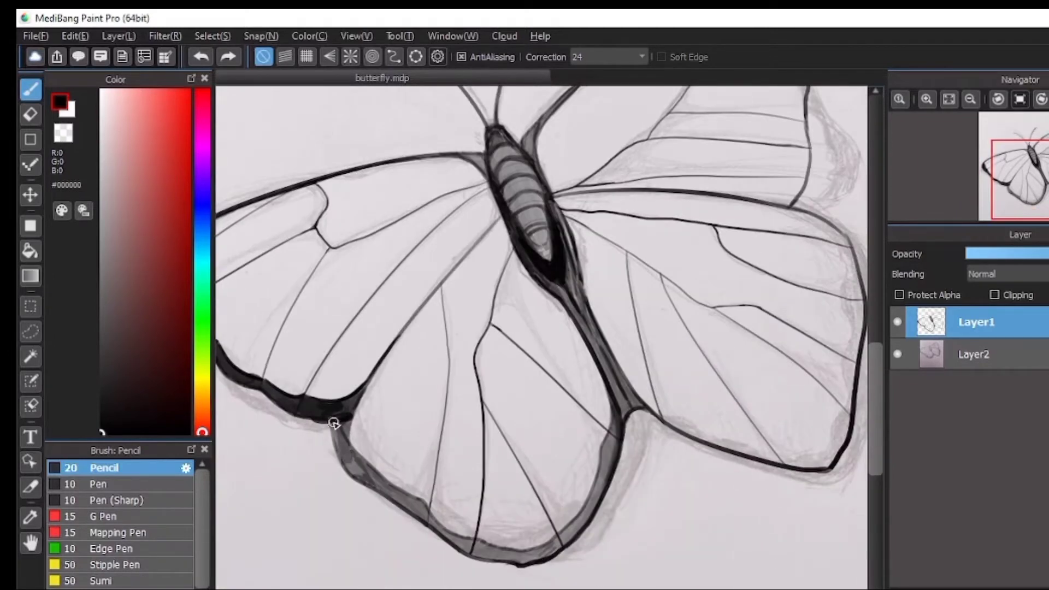
mouse_move(333, 424)
mouse_down()
mouse_move(374, 485)
mouse_move(418, 506)
mouse_move(458, 547)
mouse_move(505, 549)
mouse_up()
drag(505, 549, 434, 517)
mouse_move(379, 501)
mouse_down()
mouse_move(477, 520)
mouse_move(527, 466)
mouse_move(529, 443)
mouse_up()
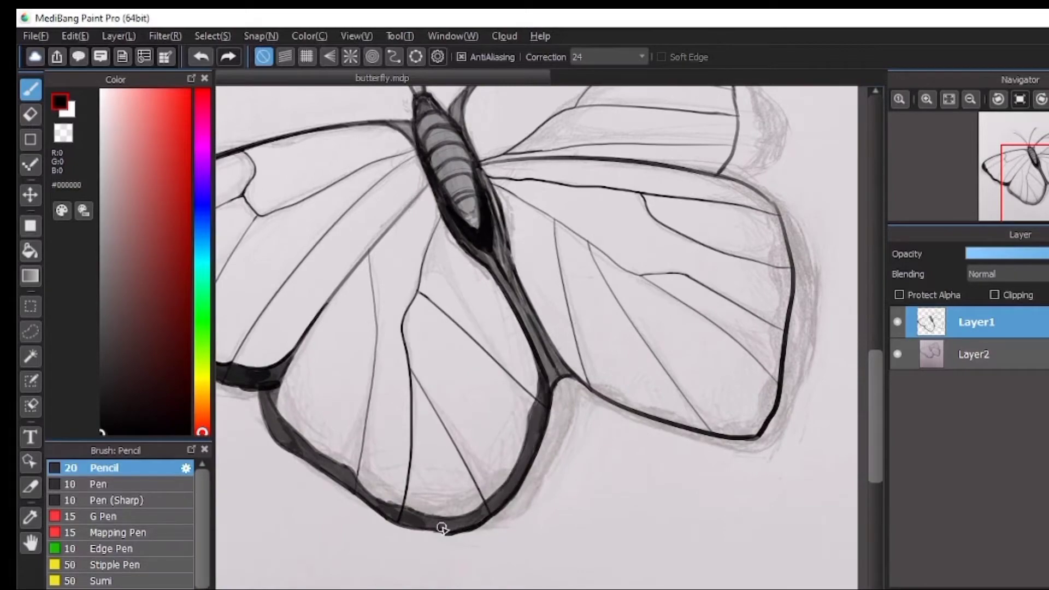
drag(443, 529, 518, 523)
mouse_move(455, 314)
mouse_down()
mouse_move(540, 357)
mouse_move(533, 365)
mouse_up()
drag(271, 329, 294, 295)
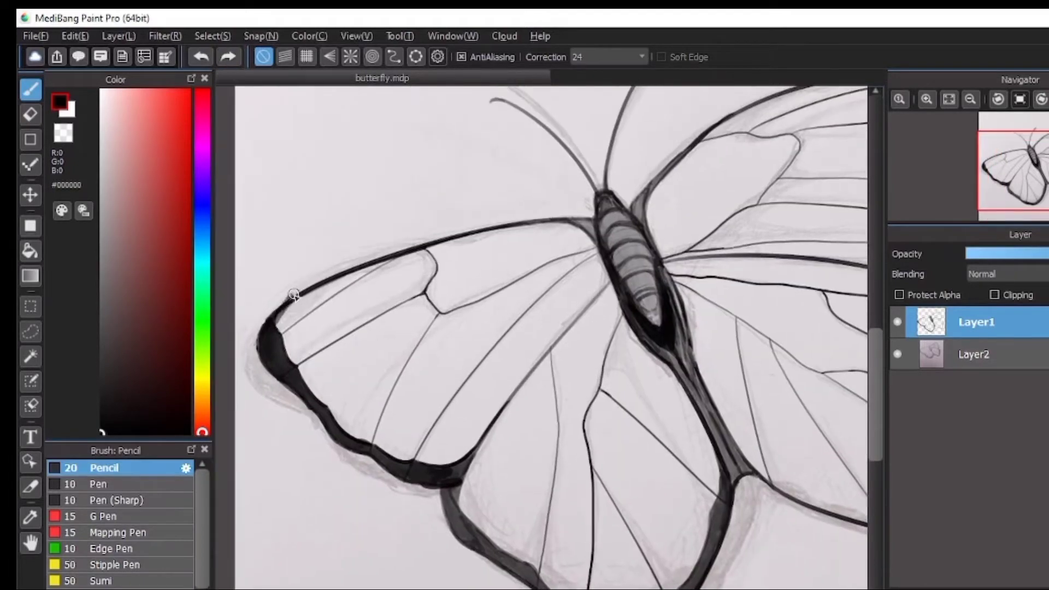
Step: Paint a thick, wavy-edged black band down the outer margin of the upper right wing
drag(563, 174, 377, 305)
drag(855, 449, 800, 426)
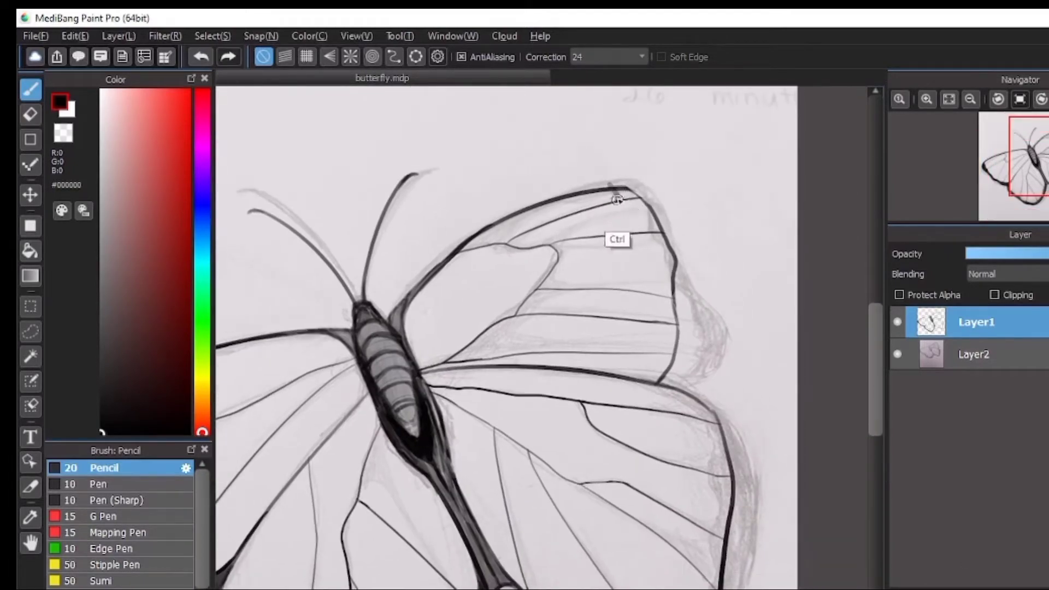
drag(618, 188, 650, 383)
mouse_move(653, 380)
mouse_down()
mouse_move(669, 308)
mouse_move(669, 339)
mouse_move(652, 251)
mouse_move(671, 259)
mouse_move(658, 223)
mouse_move(619, 190)
mouse_move(660, 250)
mouse_move(632, 199)
mouse_move(632, 224)
mouse_move(631, 195)
mouse_move(671, 263)
mouse_move(654, 373)
mouse_move(660, 264)
mouse_move(656, 288)
mouse_move(645, 288)
mouse_move(649, 350)
mouse_move(667, 317)
mouse_move(629, 242)
mouse_up()
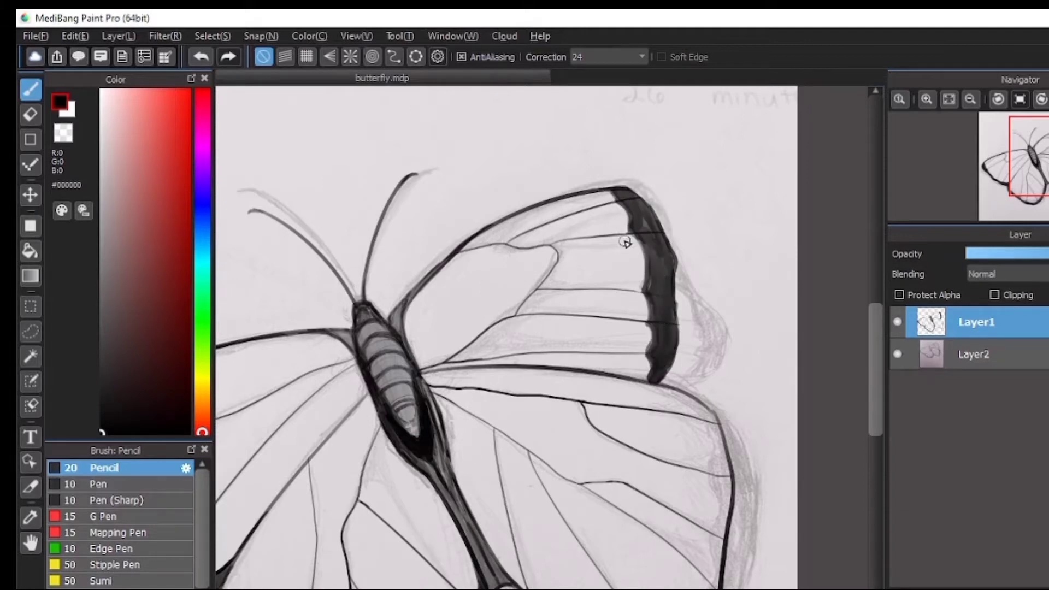
key(ctrl+z)
key(ctrl+z)
key(ctrl+y)
Step: Go over the upper right wing's border band with more black strokes, undoing the unwanted last passes
mouse_move(640, 299)
mouse_down()
mouse_move(616, 206)
mouse_move(639, 281)
mouse_move(656, 284)
mouse_move(642, 268)
mouse_move(641, 293)
mouse_move(662, 260)
mouse_up()
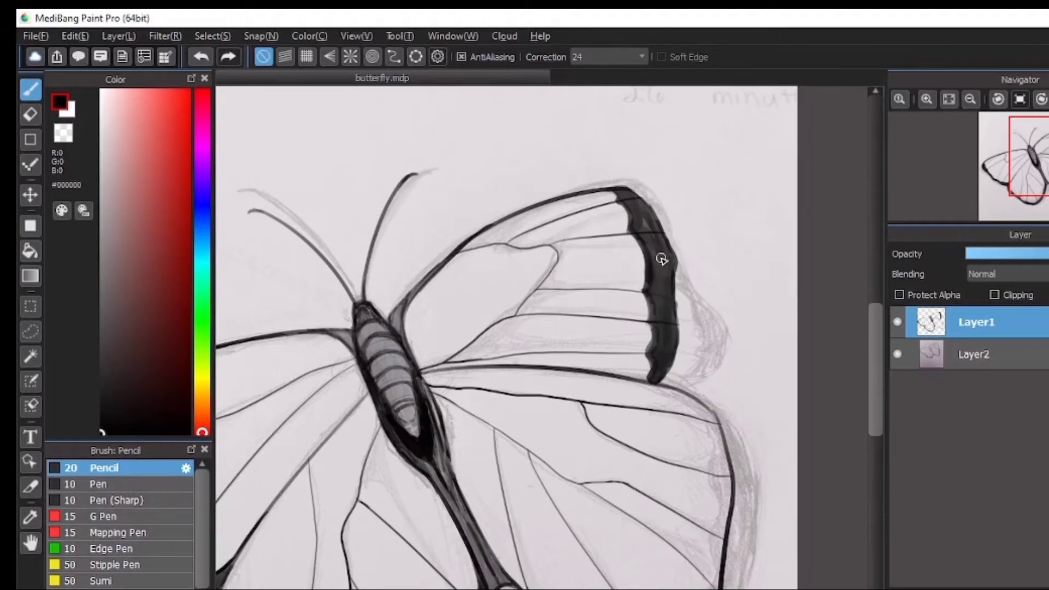
mouse_move(629, 205)
mouse_down()
mouse_move(665, 258)
mouse_move(675, 333)
mouse_up()
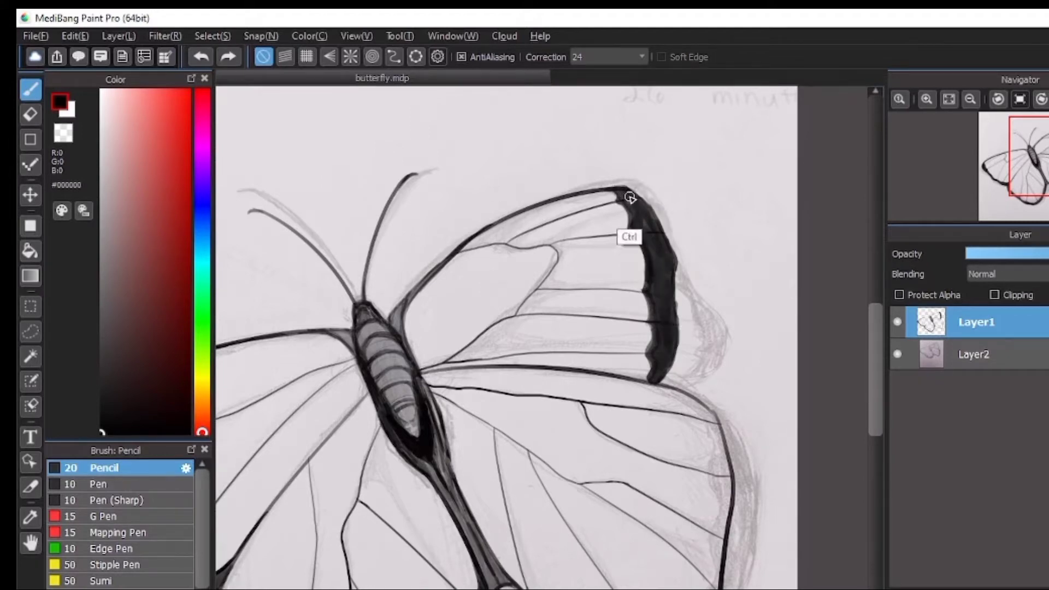
mouse_move(595, 193)
mouse_down()
mouse_move(634, 217)
mouse_move(640, 236)
mouse_move(646, 275)
mouse_move(625, 225)
mouse_move(644, 325)
mouse_move(642, 297)
mouse_move(678, 301)
mouse_move(677, 293)
mouse_move(668, 376)
mouse_move(678, 280)
mouse_move(643, 355)
mouse_move(647, 327)
mouse_move(637, 389)
mouse_move(625, 380)
mouse_move(650, 381)
mouse_up()
key(ctrl+z)
key(ctrl+z)
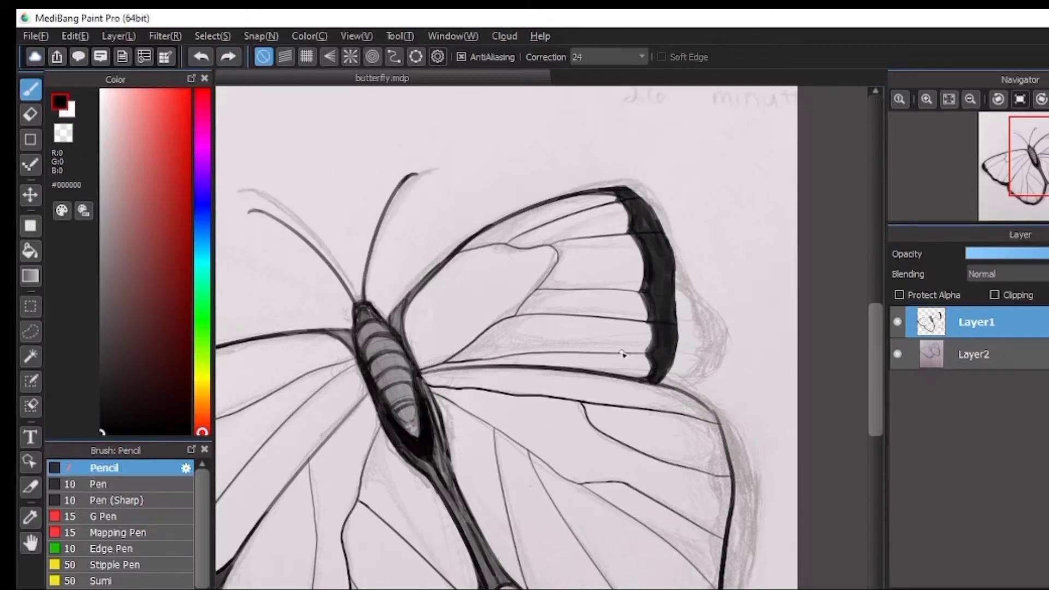
Step: Draw a scalloped inner border line down the outer margin of the lower right wing
scroll(670, 397, down, 4)
scroll(669, 518, up, 6)
drag(527, 162, 487, 225)
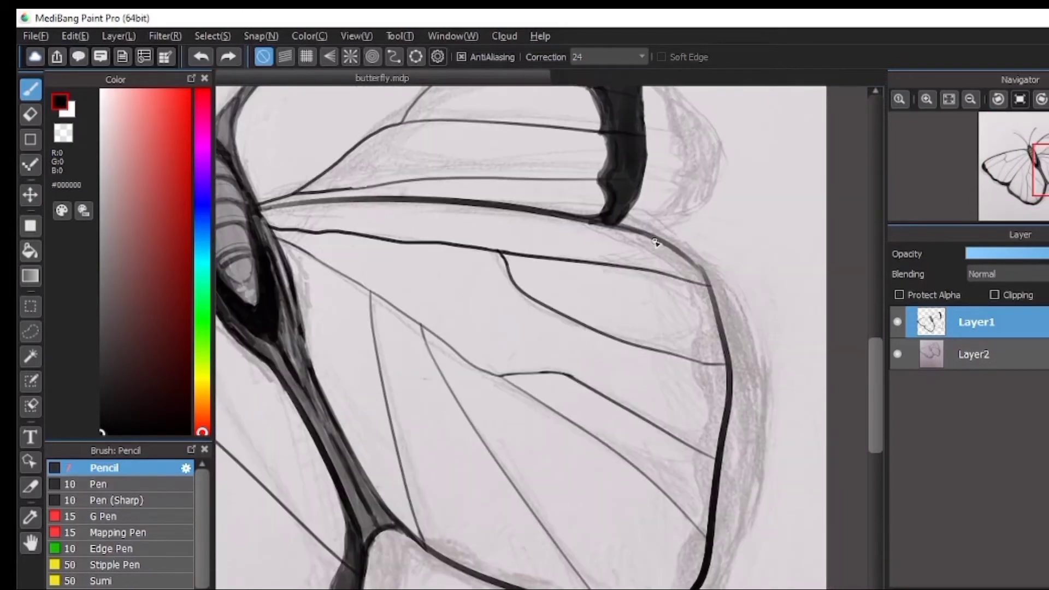
mouse_move(656, 243)
mouse_down()
mouse_move(684, 354)
mouse_move(668, 495)
mouse_move(589, 585)
mouse_up()
Step: Draw a branch vein in the lower right wing and continue the scalloped inner line along the wing's bottom edge to the body
drag(413, 318, 465, 567)
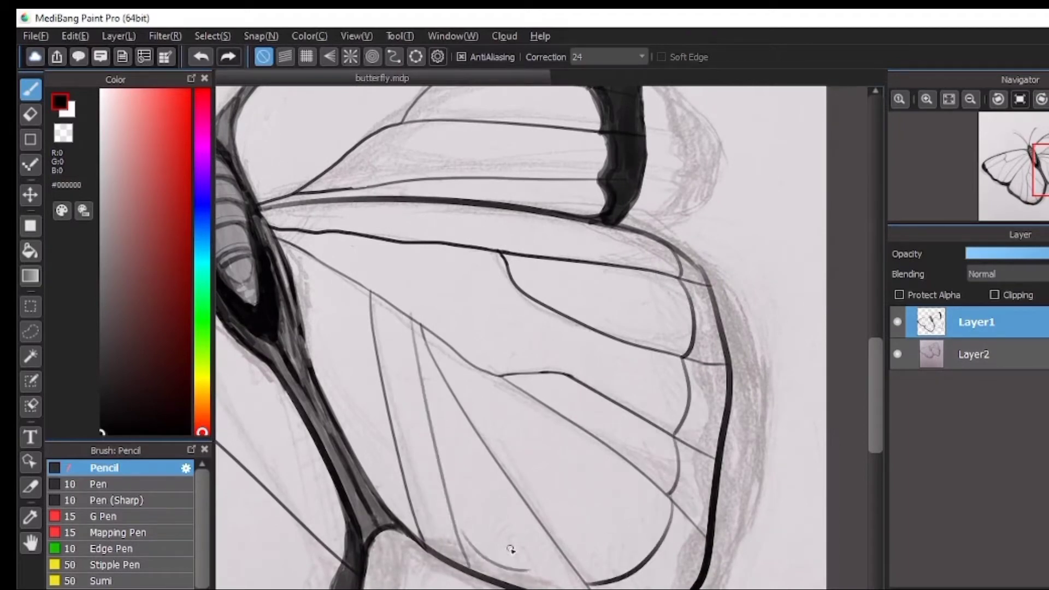
key(ctrl+z)
drag(458, 400, 490, 576)
key(ctrl+z)
mouse_move(484, 540)
mouse_down()
mouse_move(555, 581)
mouse_move(580, 581)
mouse_up()
drag(414, 510, 484, 544)
key(ctrl+z)
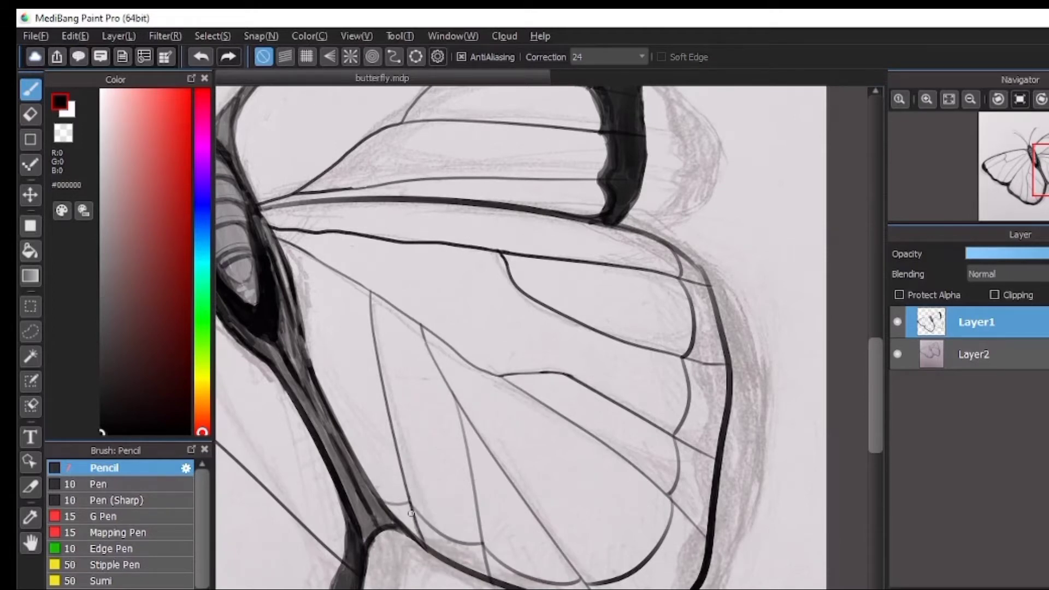
drag(398, 529, 403, 516)
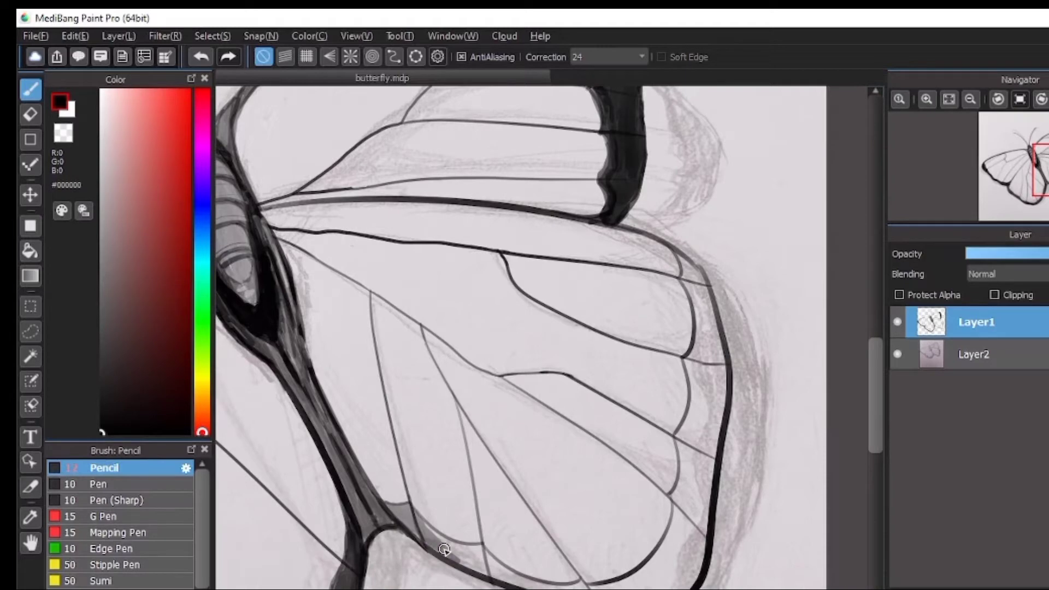
Step: Fill the band between the scalloped line and the outer edge of the lower right wing with broad black strokes
drag(412, 472, 370, 459)
key(ctrl+z)
mouse_move(381, 521)
mouse_down()
mouse_move(429, 548)
mouse_move(374, 517)
mouse_up()
key(ctrl+z)
drag(466, 531, 394, 524)
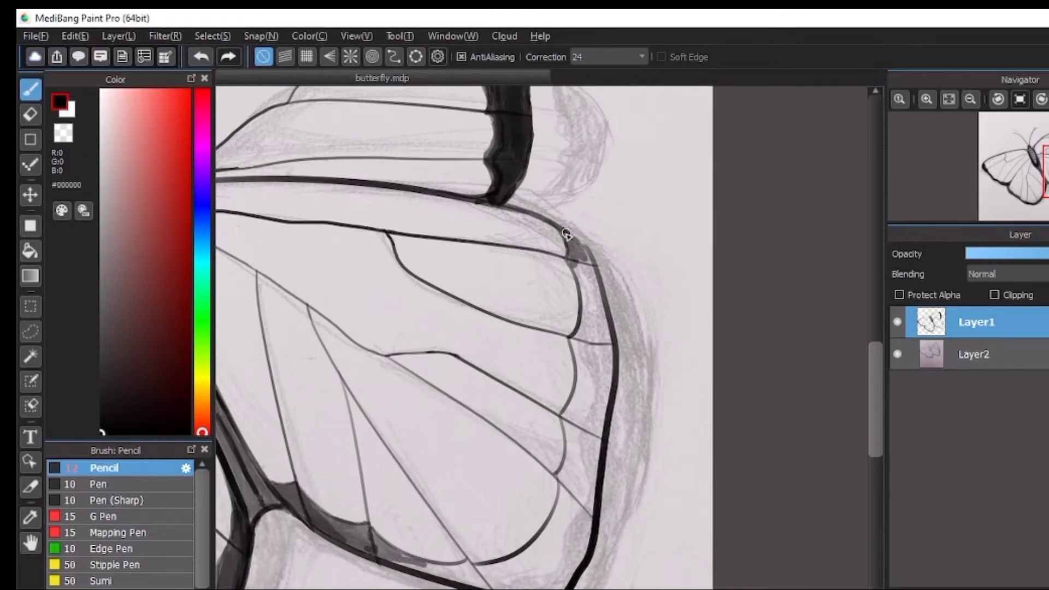
mouse_move(567, 234)
mouse_down()
mouse_move(582, 306)
mouse_move(605, 321)
mouse_move(592, 391)
mouse_move(575, 410)
mouse_move(596, 368)
mouse_move(594, 494)
mouse_move(584, 429)
mouse_move(593, 492)
mouse_move(567, 496)
mouse_move(565, 586)
mouse_up()
drag(402, 553, 434, 567)
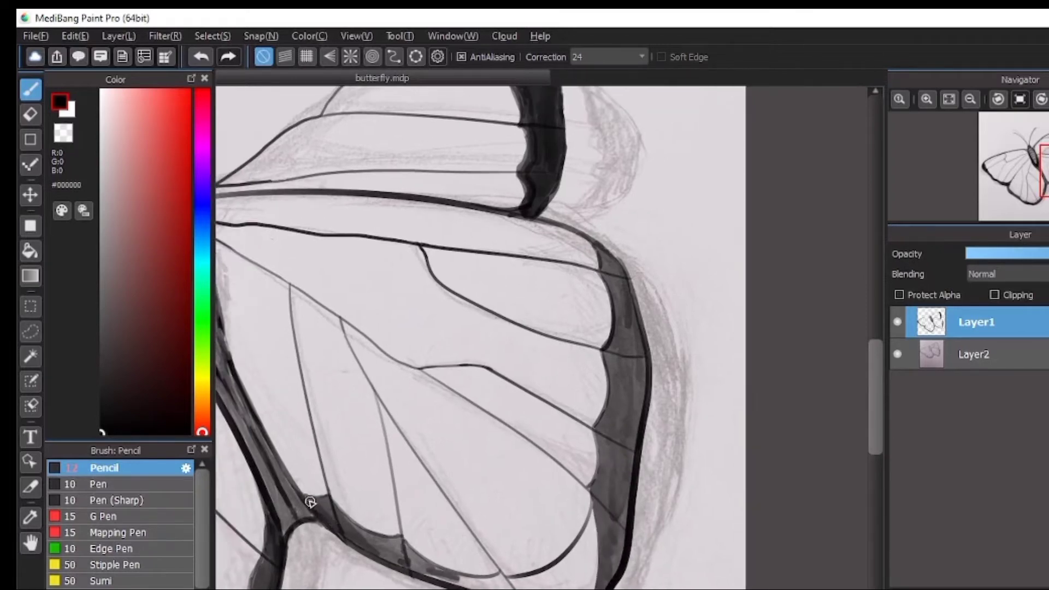
Step: Darken the lower right wing's border band with more black strokes and fill in its bottom outer corner
drag(310, 503, 403, 553)
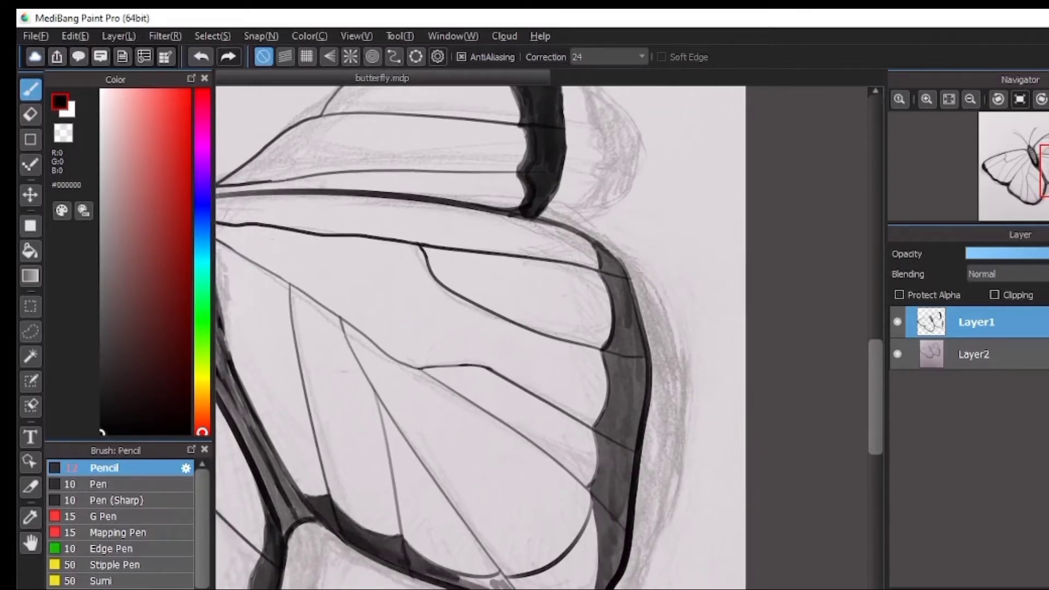
key(ctrl+z)
mouse_move(506, 581)
mouse_down()
mouse_move(430, 539)
mouse_move(481, 547)
mouse_move(589, 433)
mouse_move(579, 213)
mouse_move(596, 390)
mouse_move(574, 501)
mouse_up()
key(ctrl+y)
key(ctrl+z)
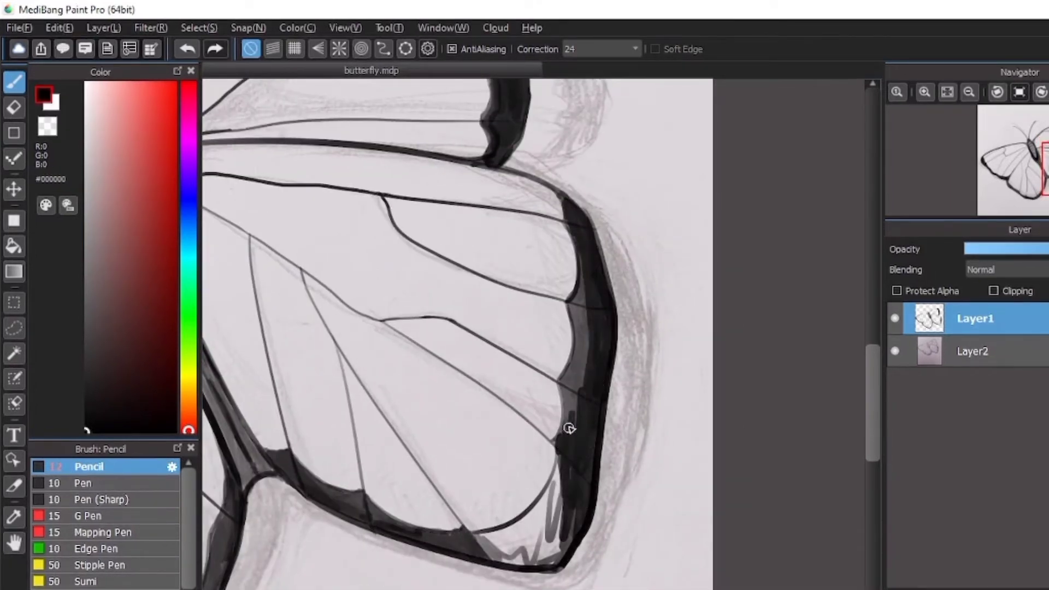
drag(570, 429, 585, 323)
scroll(540, 515, down, 2)
mouse_move(541, 515)
mouse_down()
mouse_move(578, 450)
mouse_move(616, 274)
mouse_move(570, 498)
mouse_move(496, 500)
mouse_move(524, 494)
mouse_move(497, 494)
mouse_move(559, 436)
mouse_move(562, 492)
mouse_move(535, 496)
mouse_move(486, 500)
mouse_move(375, 457)
mouse_move(443, 468)
mouse_up()
key(ctrl+z)
key(ctrl+y)
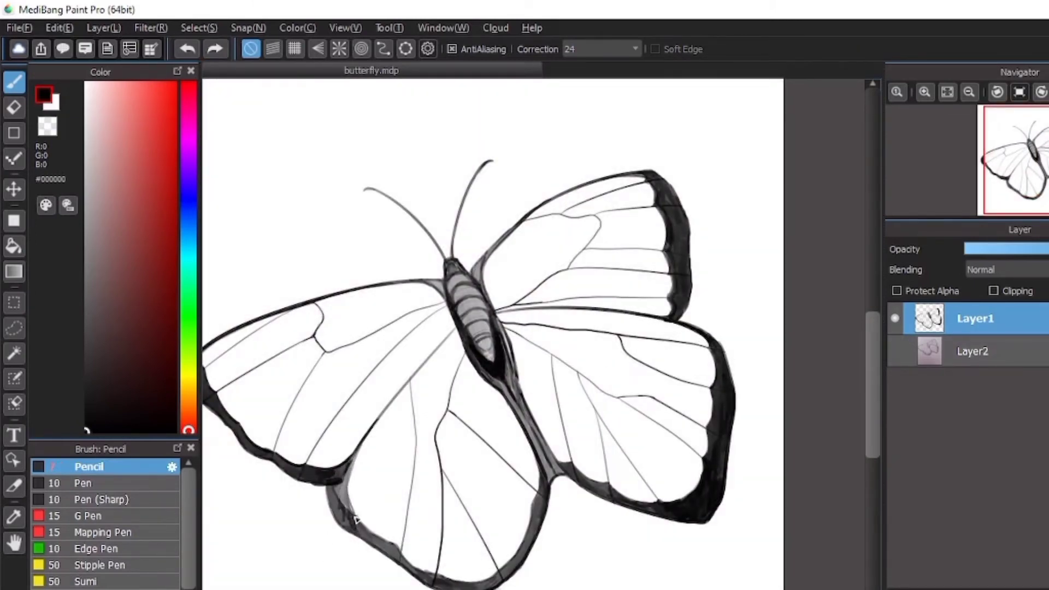
Step: Thicken the lower left wing's border near where the left wings meet, and clean up beside the body with the eraser
mouse_move(354, 521)
mouse_down()
mouse_move(348, 475)
mouse_move(417, 382)
mouse_up()
key(ctrl+z)
mouse_move(374, 419)
mouse_down()
mouse_move(425, 407)
mouse_move(343, 396)
mouse_up()
key(e)
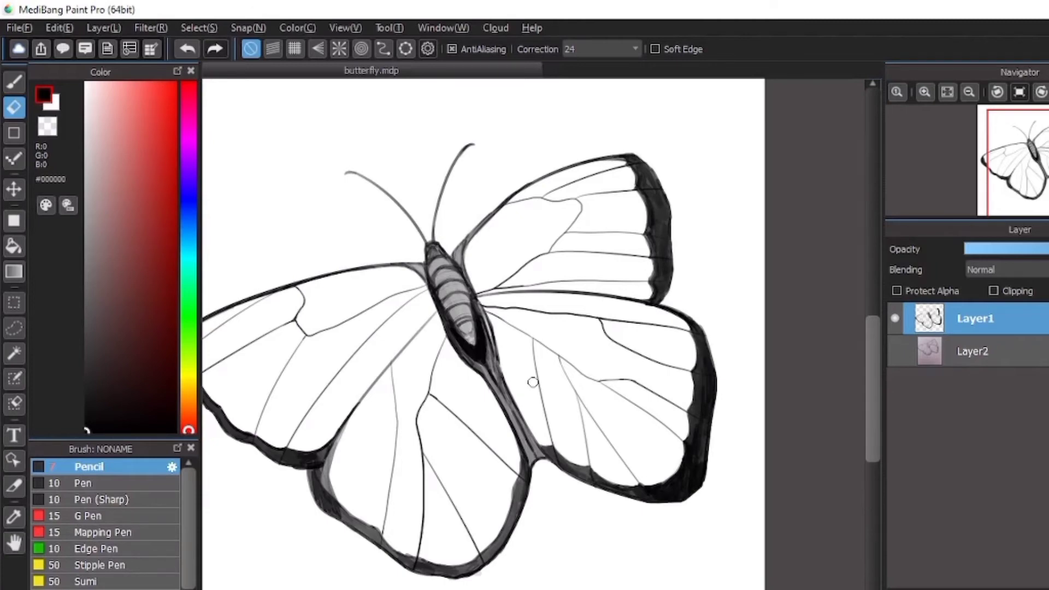
drag(533, 382, 553, 453)
key(b)
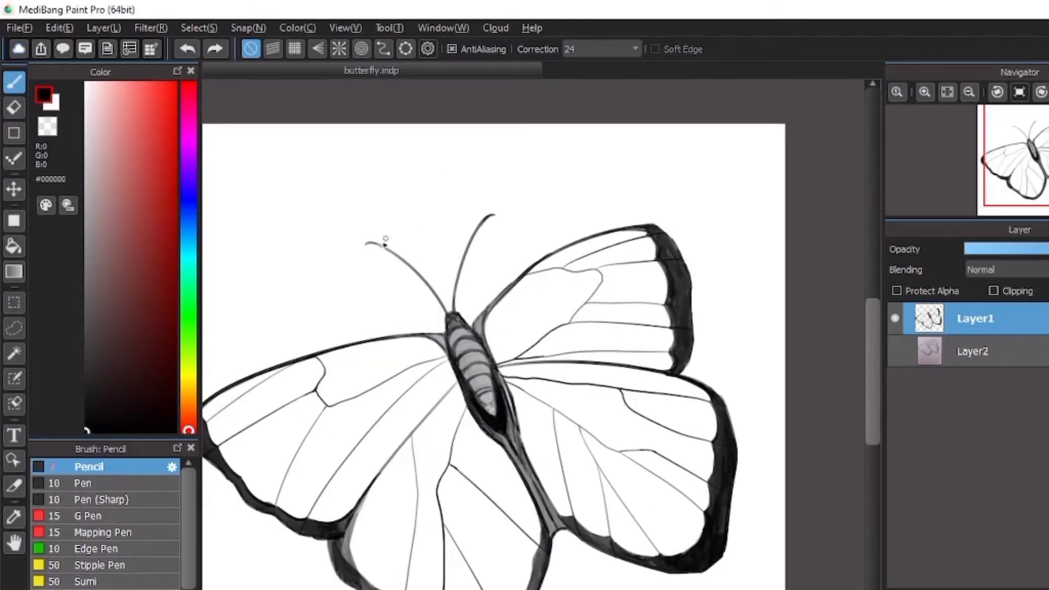
Step: Flare the topmost vein of the upper left wing into the black border at the wing tip and thicken its outer part
drag(403, 329, 466, 293)
scroll(318, 363, up, 2)
scroll(269, 403, up, 1)
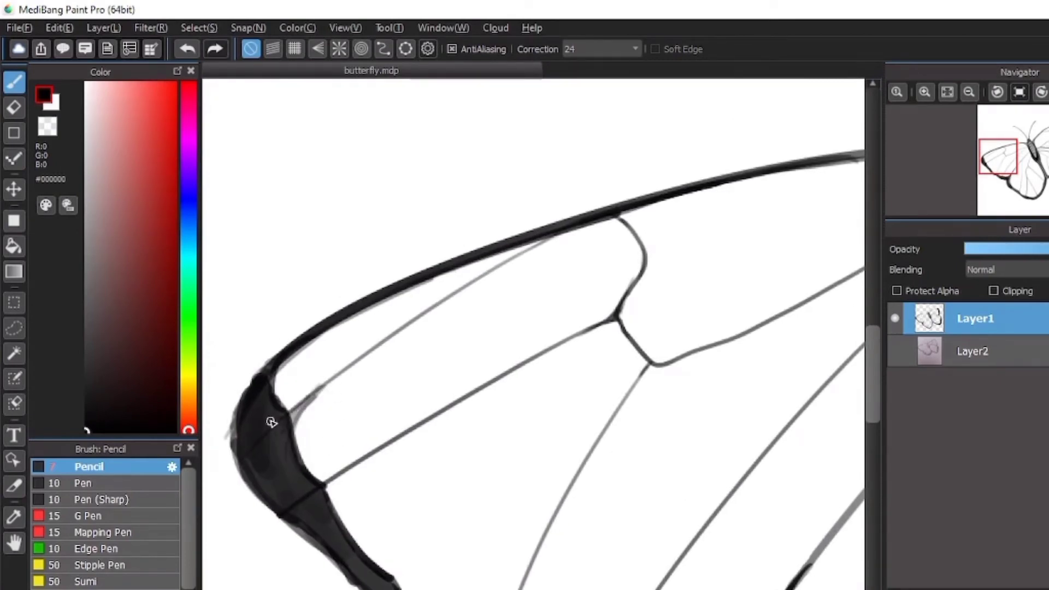
drag(325, 387, 274, 416)
key(ctrl+z)
mouse_move(318, 388)
mouse_down()
mouse_move(322, 487)
mouse_move(337, 382)
mouse_up()
key(ctrl+z)
drag(310, 442, 313, 405)
key(ctrl+z)
mouse_move(304, 462)
mouse_down()
mouse_move(323, 386)
mouse_move(291, 453)
mouse_move(319, 509)
mouse_up()
key(ctrl+z)
key(ctrl+z)
mouse_move(322, 507)
mouse_down()
mouse_move(368, 433)
mouse_move(444, 381)
mouse_up()
Step: Thicken the second vein of the upper left wing where it meets the black border, shaping a tapered flare
drag(336, 537, 394, 515)
key(ctrl+z)
drag(334, 535, 400, 511)
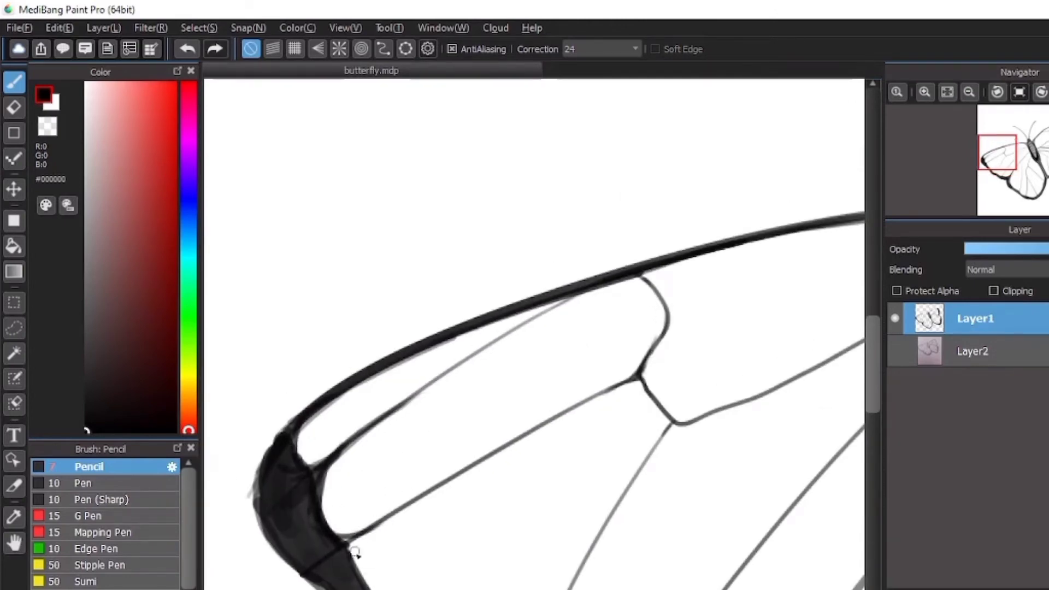
key(ctrl+z)
mouse_move(341, 555)
mouse_down()
mouse_move(376, 542)
mouse_move(400, 511)
mouse_up()
key(ctrl+z)
drag(353, 556, 464, 474)
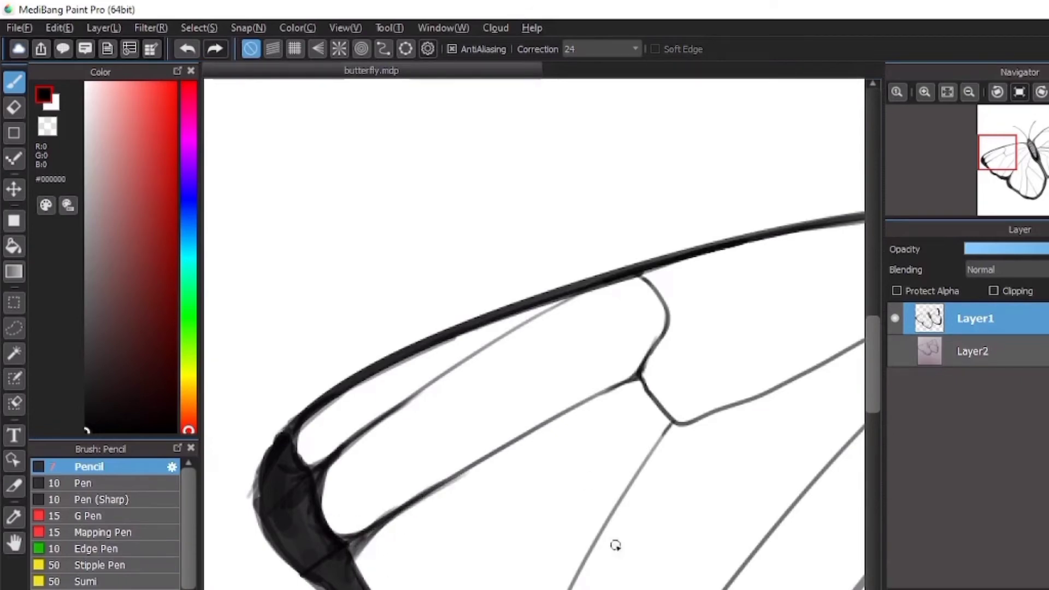
Step: Draw an extra vein in the upper left wing from the short cross vein down to the black border
drag(616, 546, 581, 400)
drag(384, 486, 619, 260)
key(ctrl+z)
drag(618, 261, 398, 489)
drag(445, 417, 403, 560)
drag(362, 482, 445, 412)
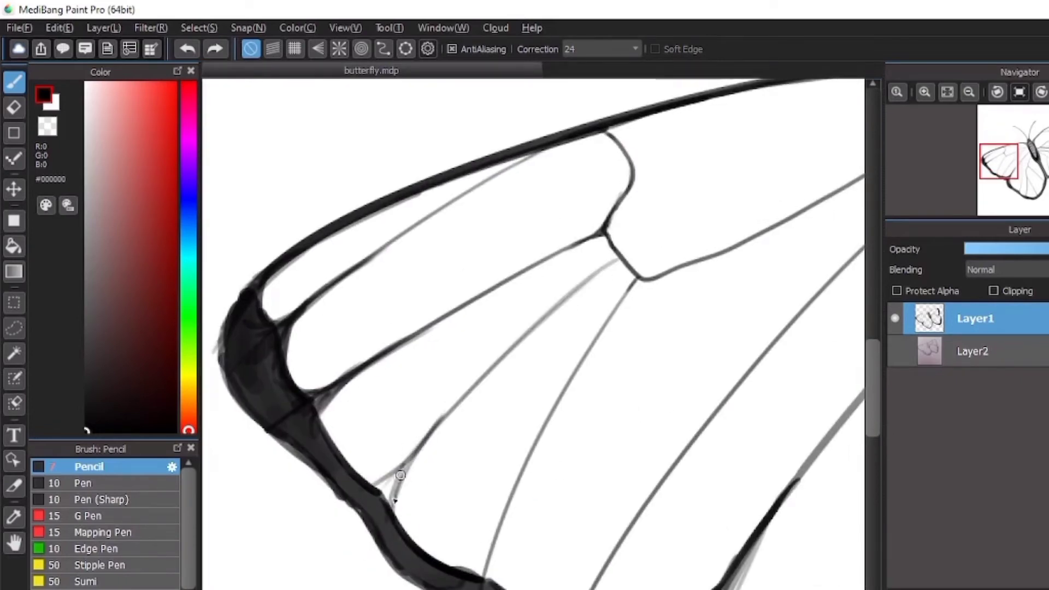
Step: Shape and shade a tapered flare where the added vein joins the upper left wing's black border
drag(404, 472, 393, 514)
key(ctrl+z)
mouse_move(374, 485)
mouse_down()
mouse_move(457, 403)
mouse_move(427, 445)
mouse_up()
key(ctrl+z)
key(ctrl+z)
drag(396, 511, 480, 379)
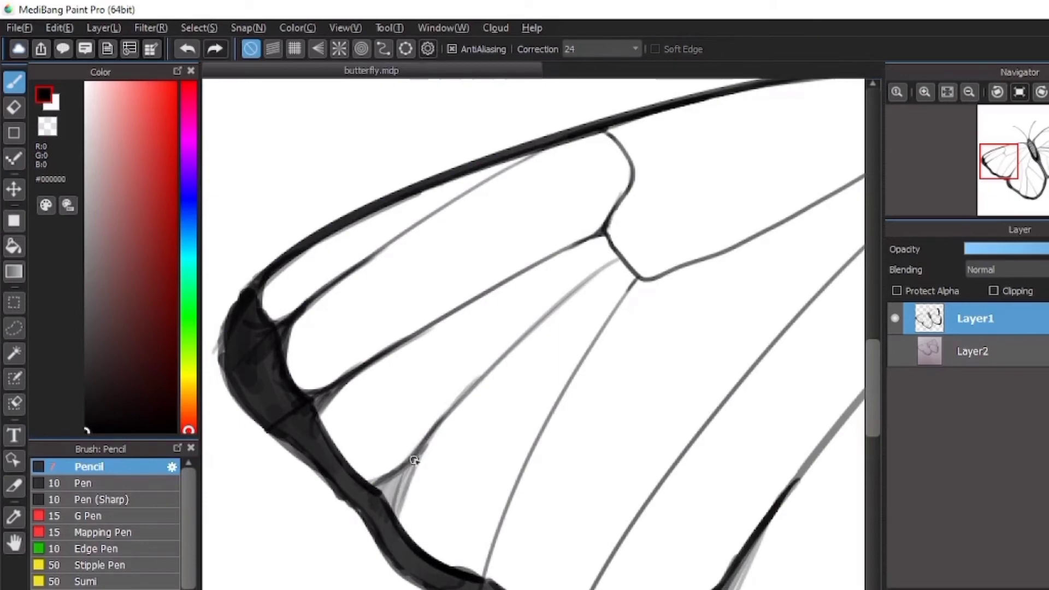
drag(424, 449, 398, 516)
drag(407, 472, 393, 513)
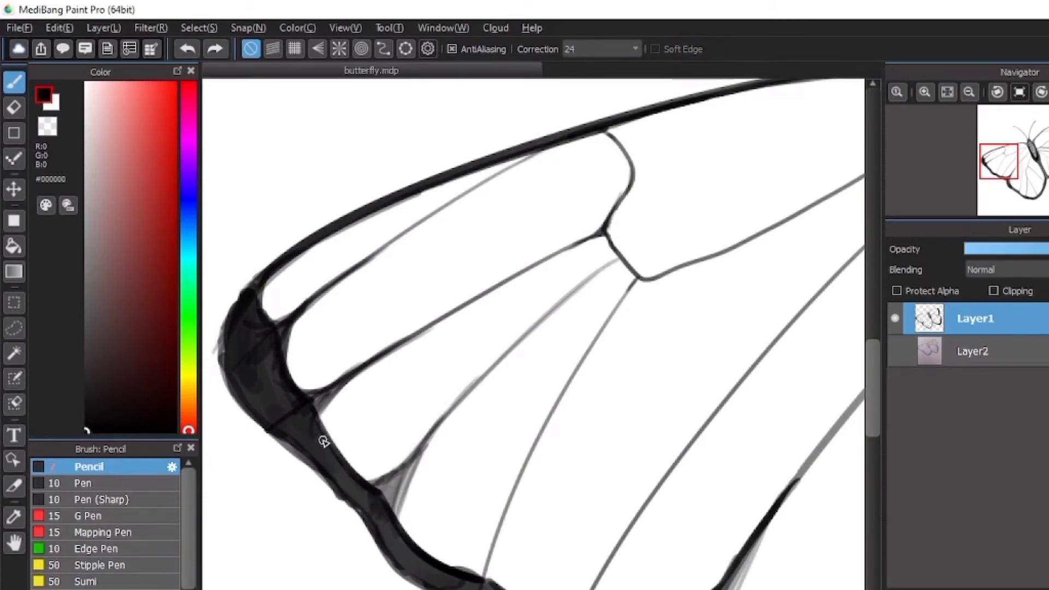
key(ctrl+z)
drag(350, 468, 426, 446)
mouse_move(429, 444)
mouse_down()
mouse_move(427, 558)
mouse_move(404, 539)
mouse_move(390, 476)
mouse_up()
key(ctrl+z)
key(ctrl+z)
key(ctrl+z)
Step: Thicken the added vein above its flare and darken its junction with the short cross vein
drag(418, 550, 383, 481)
mouse_move(413, 534)
mouse_down()
mouse_move(490, 374)
mouse_move(481, 375)
mouse_move(520, 341)
mouse_up()
key(ctrl+z)
key(ctrl+z)
drag(612, 316, 564, 345)
drag(561, 267, 571, 279)
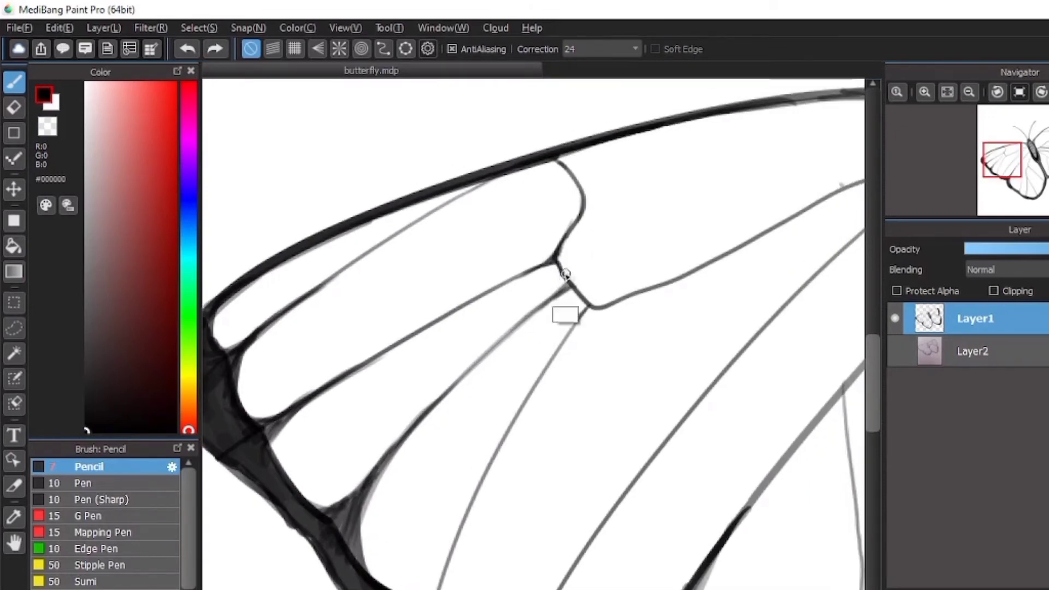
Step: Flare both ends of the next vein in the upper left wing, at the cross vein and at the border
mouse_move(547, 365)
mouse_down()
mouse_move(585, 296)
mouse_move(579, 318)
mouse_up()
drag(482, 492, 539, 384)
key(ctrl+z)
mouse_move(500, 440)
mouse_down()
mouse_move(453, 589)
mouse_move(457, 541)
mouse_up()
key(ctrl+z)
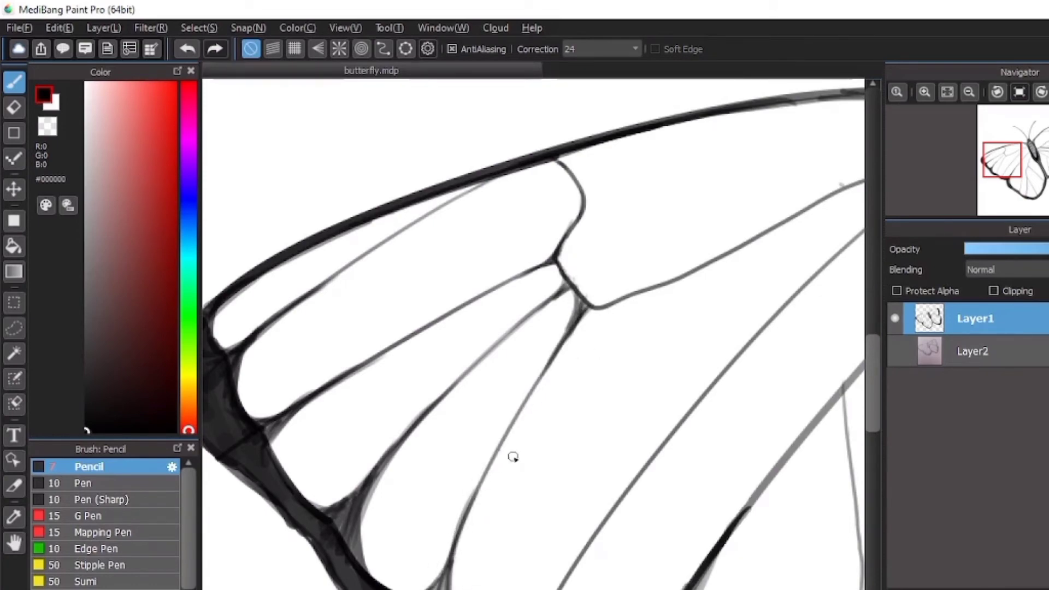
Step: Flare the leftmost inner vein of the lower left wing into the border and darken the band around it
scroll(513, 457, down, 4)
drag(471, 417, 462, 298)
scroll(462, 297, up, 4)
drag(360, 257, 305, 431)
key(ctrl+z)
mouse_move(255, 388)
mouse_down()
mouse_move(265, 457)
mouse_move(219, 314)
mouse_up()
mouse_move(410, 508)
mouse_down()
mouse_move(464, 466)
mouse_move(468, 546)
mouse_up()
key(ctrl+z)
drag(460, 475, 454, 535)
drag(458, 462, 471, 377)
drag(470, 396, 471, 565)
drag(417, 525, 444, 499)
Step: Flare the bottom of the lower left wing's middle vein into the border with tapered black strokes
drag(510, 560, 427, 589)
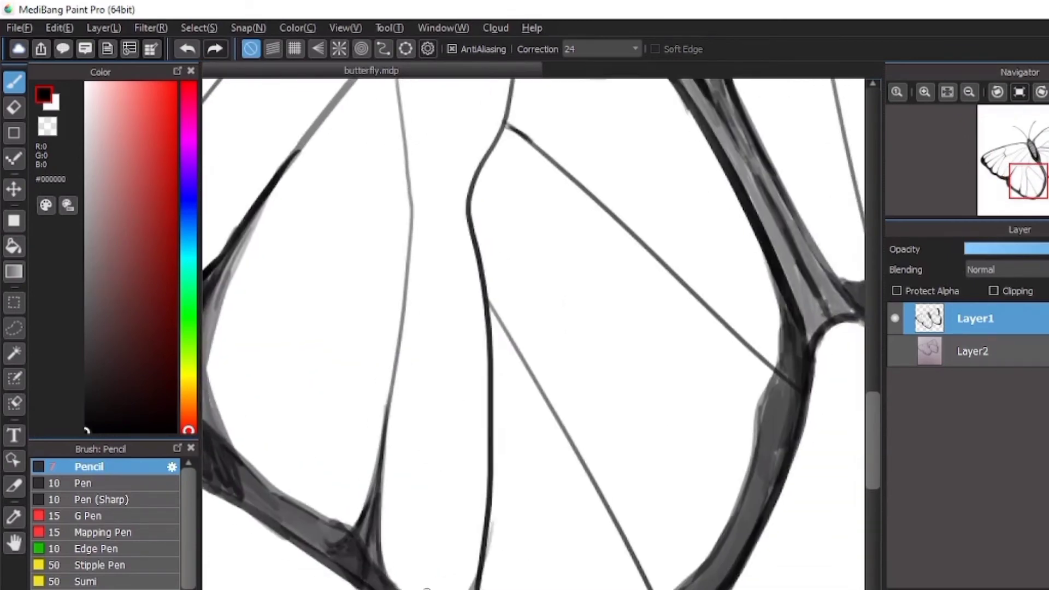
drag(494, 588, 478, 589)
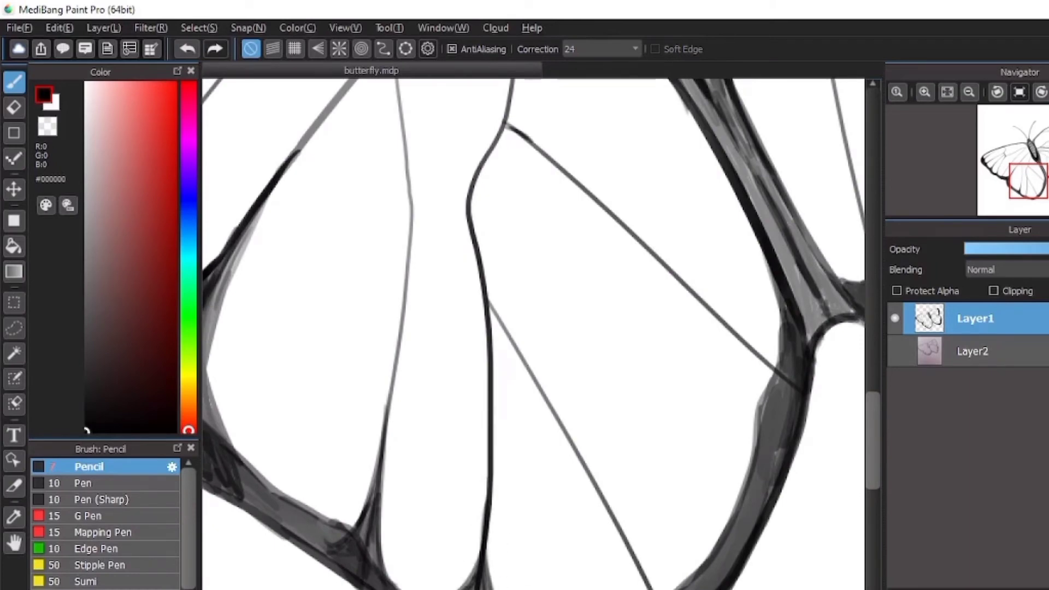
drag(674, 425, 613, 391)
key(ctrl+z)
Step: Flare the slanted branch vein of the lower left wing into the border and darken the adjoining band
mouse_move(578, 523)
mouse_down()
mouse_move(567, 581)
mouse_move(531, 517)
mouse_up()
drag(520, 495, 539, 578)
scroll(533, 516, right, 2)
mouse_move(461, 487)
mouse_down()
mouse_move(499, 546)
mouse_move(497, 584)
mouse_move(614, 330)
mouse_up()
key(ctrl+z)
drag(506, 571, 591, 483)
drag(539, 531, 619, 346)
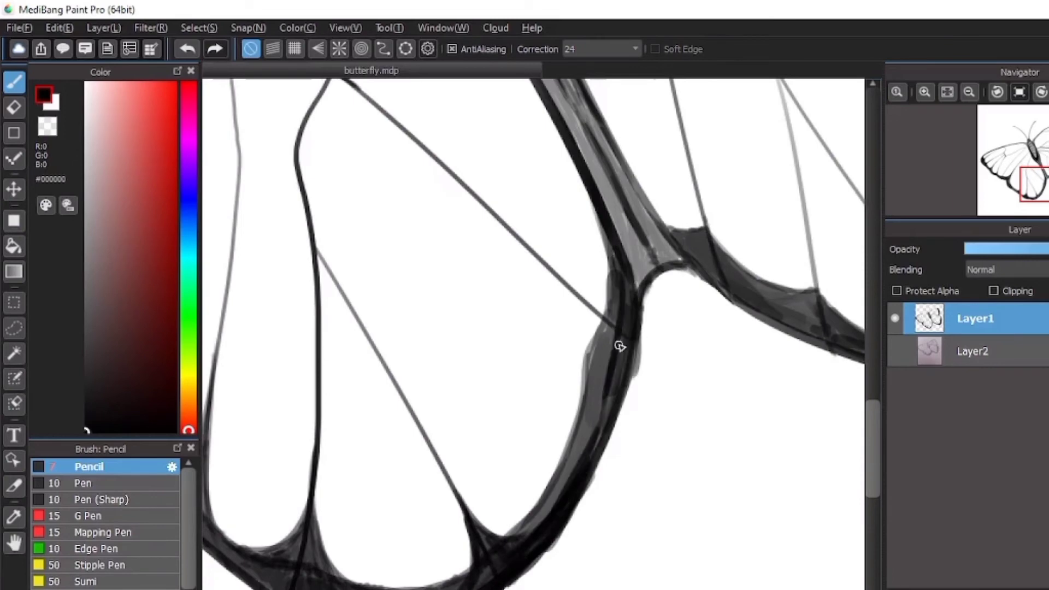
Step: Flare the lower left wing's long diagonal vein into the border beside the body's tip and fill the band there
key(ctrl+z)
drag(620, 270, 588, 458)
drag(596, 372, 587, 464)
mouse_move(581, 487)
mouse_down()
mouse_move(609, 401)
mouse_move(591, 518)
mouse_up()
key(ctrl+z)
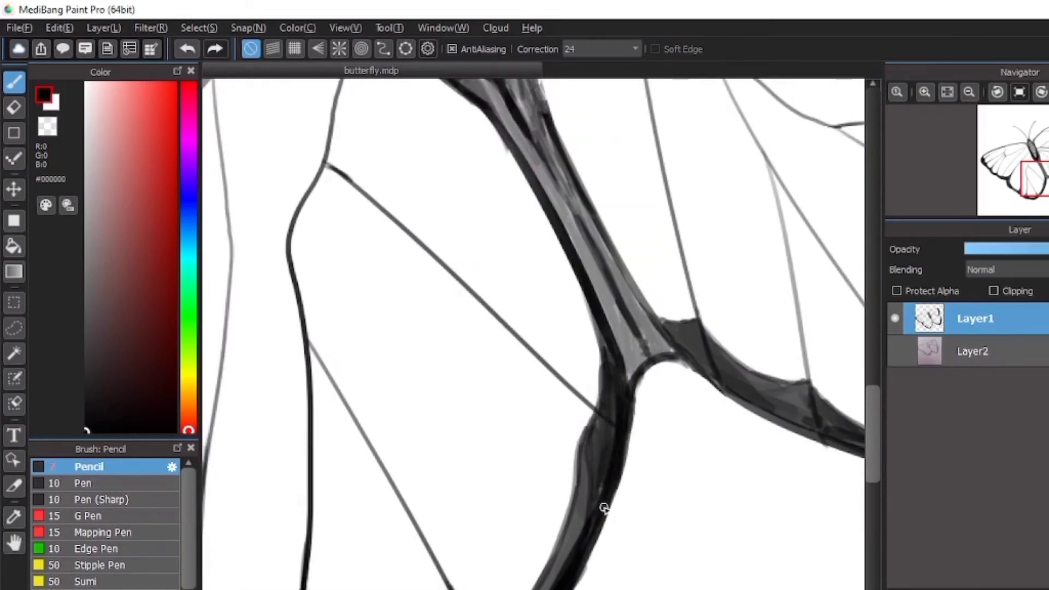
scroll(604, 508, up, 2)
mouse_move(572, 432)
mouse_down()
mouse_move(596, 468)
mouse_move(623, 442)
mouse_move(585, 453)
mouse_move(627, 444)
mouse_up()
key(ctrl+z)
key(ctrl+z)
mouse_move(545, 406)
mouse_down()
mouse_move(628, 437)
mouse_move(616, 452)
mouse_up()
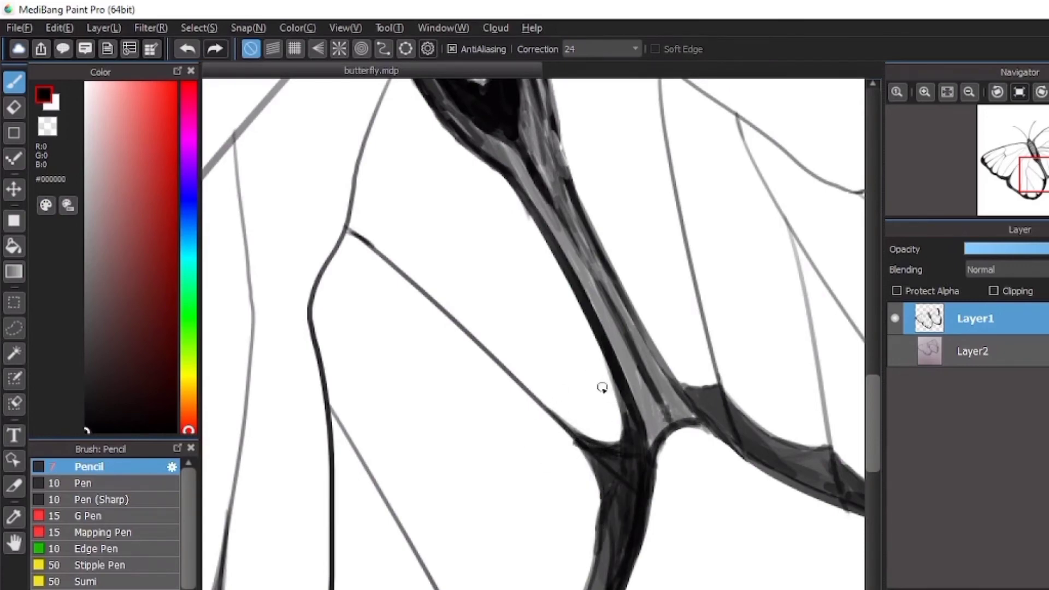
Step: Flare the lower right wing's vein nearest the body into the border and darken the adjoining band
mouse_move(712, 339)
mouse_down()
mouse_move(618, 414)
mouse_move(605, 408)
mouse_up()
drag(599, 401, 584, 454)
key(ctrl+z)
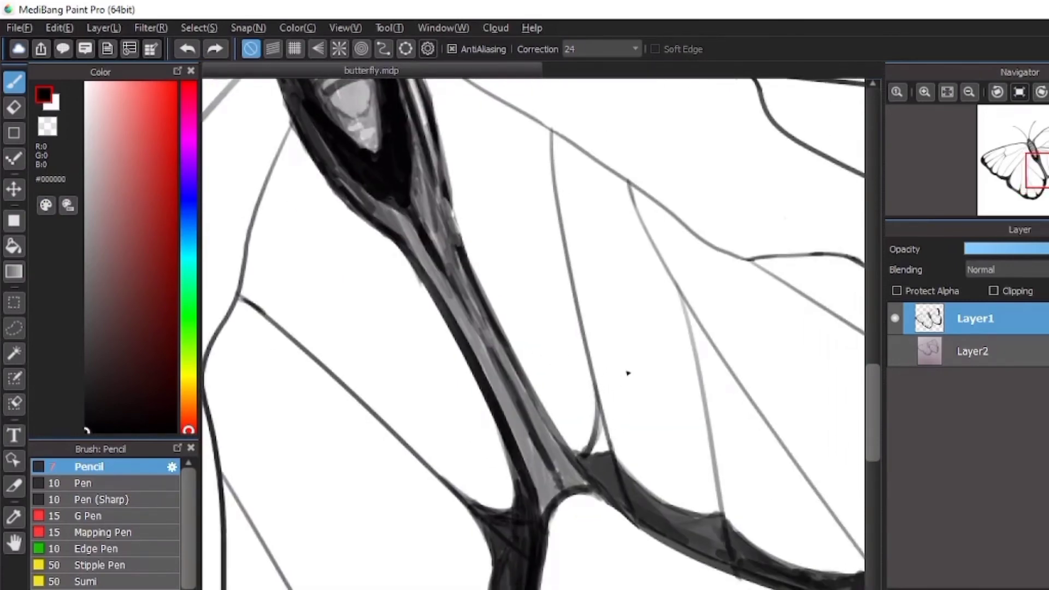
drag(627, 374, 584, 349)
mouse_move(550, 435)
mouse_down()
mouse_move(569, 473)
mouse_move(557, 417)
mouse_up()
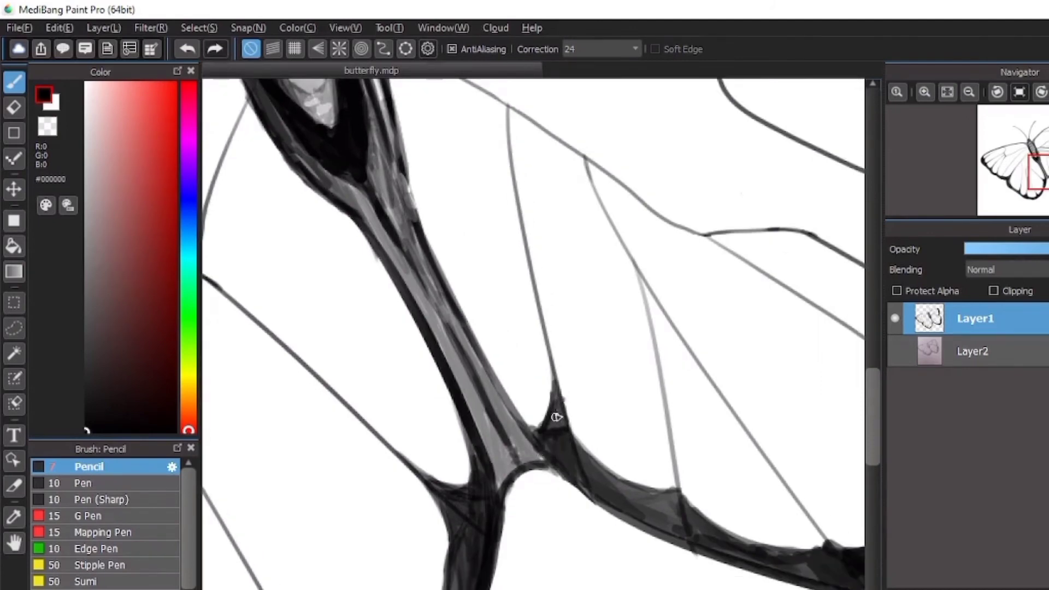
drag(571, 376, 504, 364)
drag(489, 350, 551, 475)
drag(576, 437, 527, 485)
Step: Flare the short branch vein of the lower right wing into the bottom border with tapered black strokes
mouse_move(444, 419)
mouse_down()
mouse_move(525, 533)
mouse_move(470, 517)
mouse_up()
key(ctrl+z)
mouse_move(386, 402)
mouse_down()
mouse_move(436, 489)
mouse_move(401, 478)
mouse_up()
key(ctrl+z)
key(ctrl+z)
mouse_move(438, 421)
mouse_down()
mouse_move(442, 457)
mouse_move(477, 499)
mouse_up()
drag(442, 461, 461, 514)
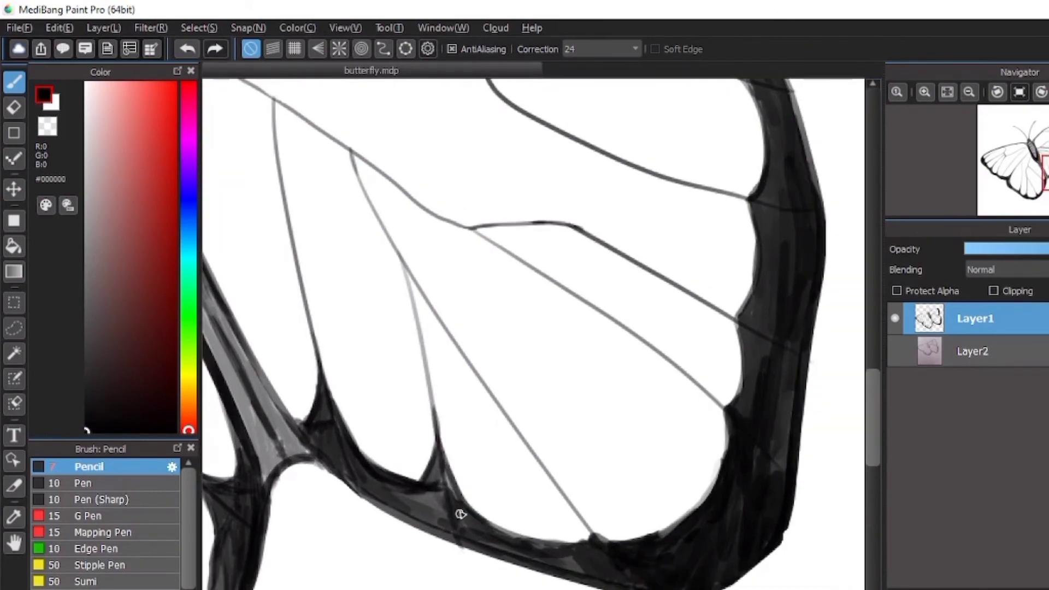
Step: Flare the long vein reaching the lower right wing's bottom border and round off the band edges beside it
mouse_move(443, 455)
mouse_down()
mouse_move(408, 417)
mouse_move(410, 493)
mouse_move(361, 471)
mouse_up()
drag(389, 329, 396, 442)
key(ctrl+z)
drag(541, 479, 501, 503)
mouse_move(541, 481)
mouse_down()
mouse_move(559, 509)
mouse_move(488, 484)
mouse_up()
key(ctrl+z)
mouse_move(469, 439)
mouse_down()
mouse_move(529, 483)
mouse_move(553, 485)
mouse_up()
drag(452, 420, 479, 463)
drag(472, 448, 590, 452)
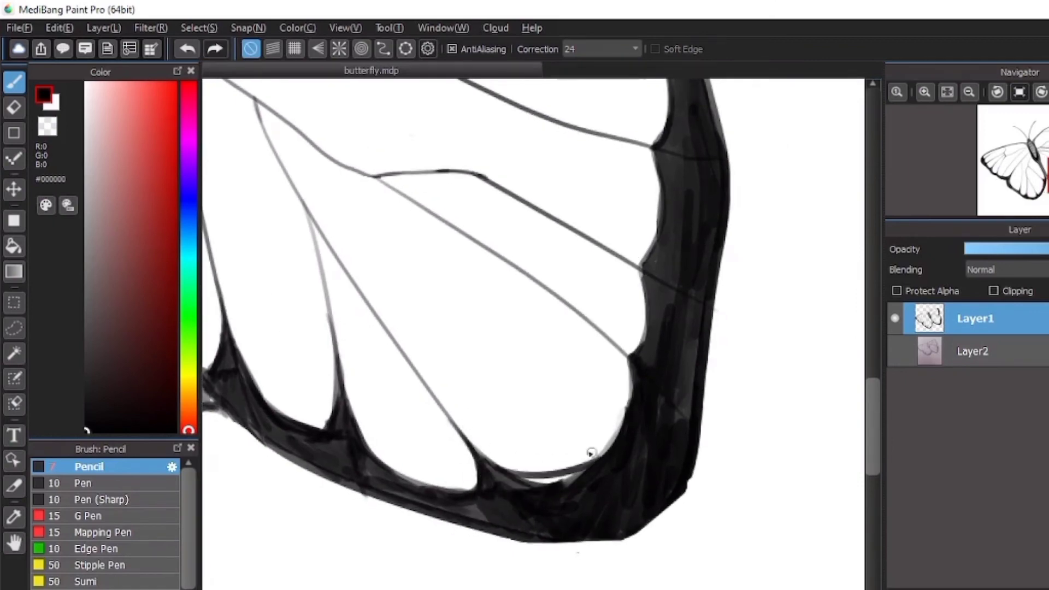
key(ctrl+z)
Step: Flare the vein that meets the lower right wing's outer border just above its bottom corner, rounding the inner edge
drag(552, 389, 550, 452)
mouse_move(602, 395)
mouse_down()
mouse_move(623, 481)
mouse_move(629, 462)
mouse_up()
mouse_move(604, 397)
mouse_down()
mouse_move(628, 480)
mouse_move(507, 437)
mouse_up()
drag(508, 421, 569, 423)
drag(550, 431, 538, 494)
drag(527, 357, 511, 420)
drag(517, 482, 543, 432)
key(ctrl+z)
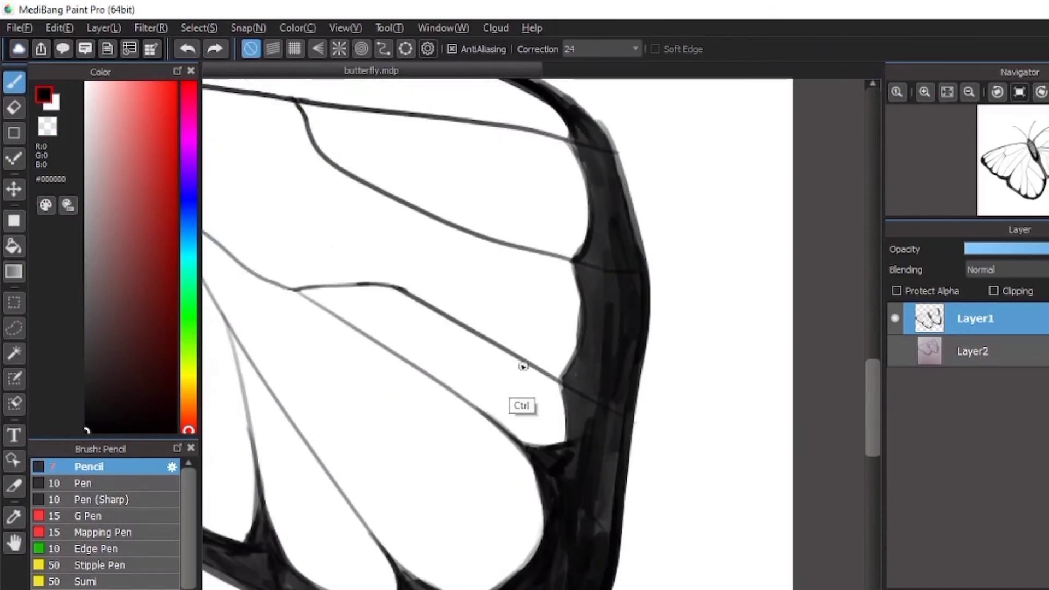
Step: Flare the next vein up the lower right wing's outer margin into the black border
drag(514, 353, 568, 421)
mouse_move(523, 359)
mouse_down()
mouse_move(581, 418)
mouse_move(588, 377)
mouse_up()
drag(593, 333, 552, 377)
Step: Flare the third vein from the top of the lower right wing into its black outer border with tapered strokes
drag(546, 296, 565, 372)
drag(508, 312, 599, 380)
key(ctrl+z)
drag(560, 325, 625, 363)
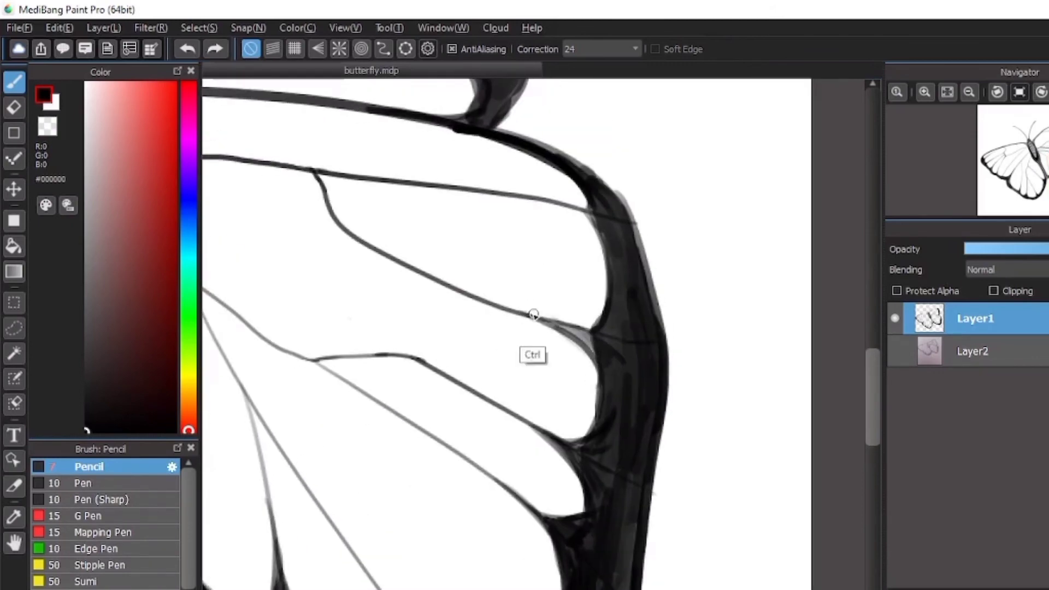
Step: Flare the curved branch vein, second from the top of the lower right wing, into the outer border
drag(534, 316, 606, 310)
mouse_move(563, 323)
mouse_down()
mouse_move(599, 328)
mouse_move(604, 402)
mouse_up()
mouse_move(544, 304)
mouse_down()
mouse_move(480, 335)
mouse_move(550, 384)
mouse_up()
drag(610, 322, 632, 375)
Step: Flare the lower right wing's topmost vein into the outer border near the wing's upper corner
mouse_move(511, 273)
mouse_down()
mouse_move(581, 281)
mouse_move(608, 259)
mouse_up()
key(ctrl+z)
drag(558, 283, 597, 298)
scroll(552, 268, down, 2)
drag(535, 271, 628, 268)
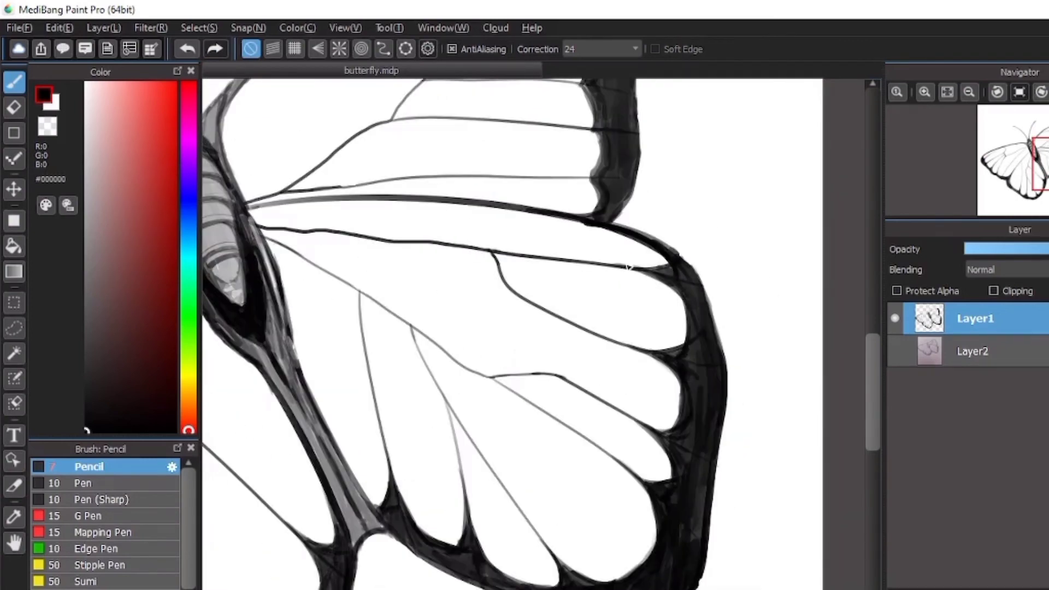
Step: Flare the upper right wing's first vein, nearest the wing tip, into the black outer border
mouse_move(586, 151)
mouse_down()
mouse_move(576, 262)
mouse_move(611, 397)
mouse_up()
scroll(600, 257, down, 3)
scroll(599, 257, up, 5)
drag(470, 253, 559, 260)
mouse_move(459, 253)
mouse_down()
mouse_move(522, 226)
mouse_move(541, 237)
mouse_up()
drag(535, 249, 478, 214)
key(ctrl+z)
key(ctrl+z)
Step: Flare the upper right wing's second vein from the tip into the border on both its upper and lower sides
mouse_move(466, 306)
mouse_down()
mouse_move(547, 350)
mouse_move(541, 334)
mouse_up()
drag(483, 302, 533, 327)
mouse_move(446, 298)
mouse_down()
mouse_move(518, 225)
mouse_move(543, 285)
mouse_up()
mouse_move(557, 229)
mouse_down()
mouse_move(583, 274)
mouse_move(563, 214)
mouse_up()
Step: Flare the upper right wing's third vein from the tip into the border with tapered black strokes
mouse_move(566, 485)
mouse_down()
mouse_move(585, 412)
mouse_move(587, 427)
mouse_up()
mouse_move(508, 425)
mouse_down()
mouse_move(553, 445)
mouse_move(555, 406)
mouse_move(569, 445)
mouse_move(592, 363)
mouse_up()
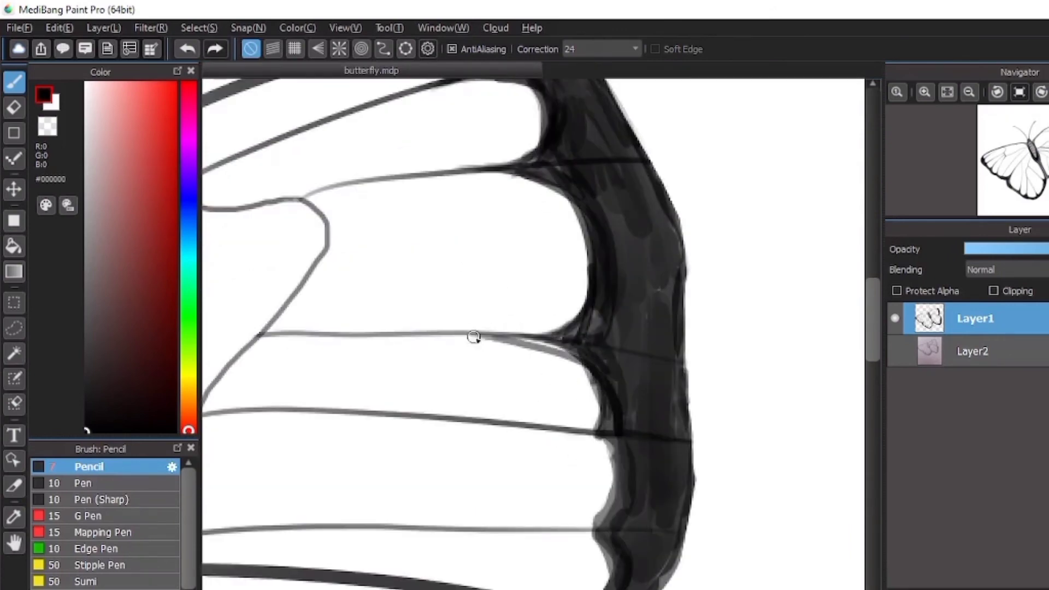
mouse_move(611, 465)
mouse_down()
mouse_move(520, 453)
mouse_move(621, 468)
mouse_up()
key(ctrl+z)
key(ctrl+z)
Step: Flare the underside of the upper right wing's fourth vein into the border, undoing strokes that miss the curve
mouse_move(523, 425)
mouse_down()
mouse_move(614, 491)
mouse_move(618, 477)
mouse_up()
key(ctrl+z)
drag(563, 431, 622, 494)
key(ctrl+z)
mouse_move(528, 426)
mouse_down()
mouse_move(624, 496)
mouse_move(564, 441)
mouse_up()
key(ctrl+z)
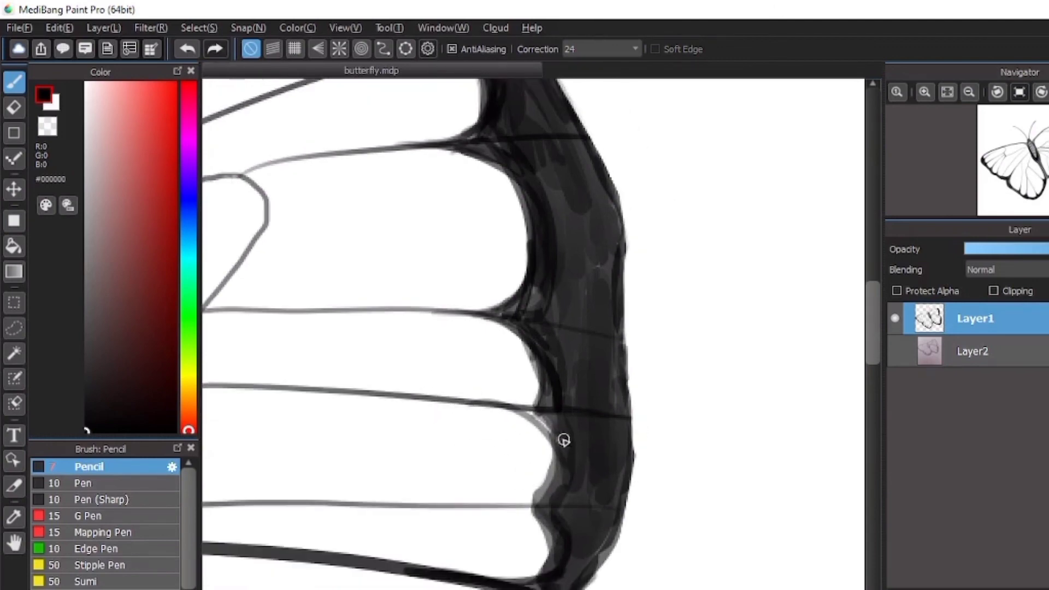
drag(512, 403, 569, 454)
mouse_move(449, 395)
mouse_down()
mouse_move(571, 361)
mouse_move(551, 442)
mouse_up()
key(ctrl+z)
Step: Flare the upper right wing's lowest vein into the border, curving its upper edge and redoing the strokes beneath it
drag(543, 499, 552, 453)
drag(457, 456, 569, 416)
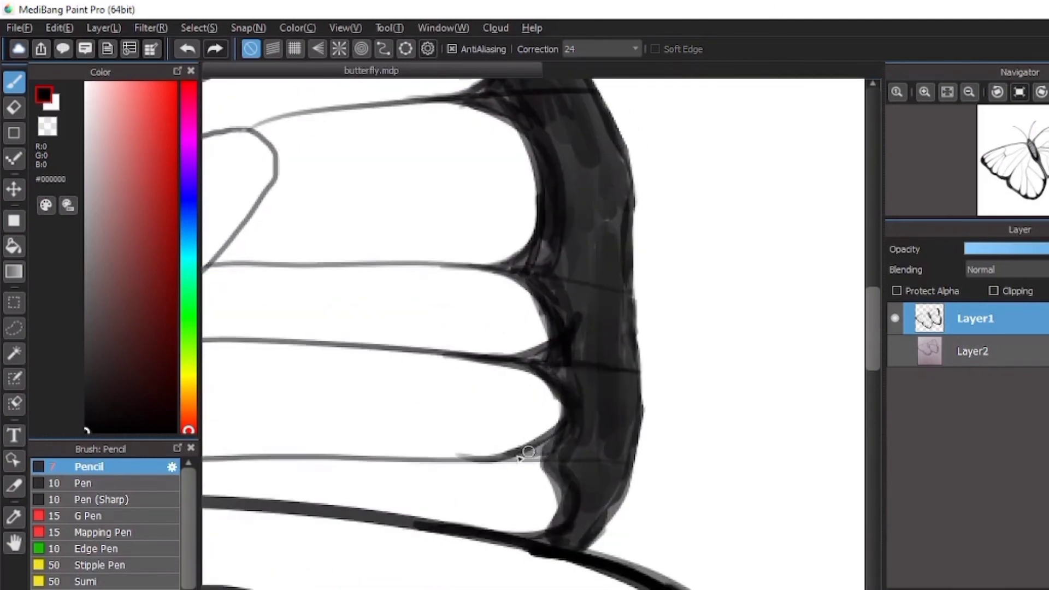
drag(521, 461, 575, 452)
key(ctrl+z)
drag(395, 458, 575, 437)
key(ctrl+z)
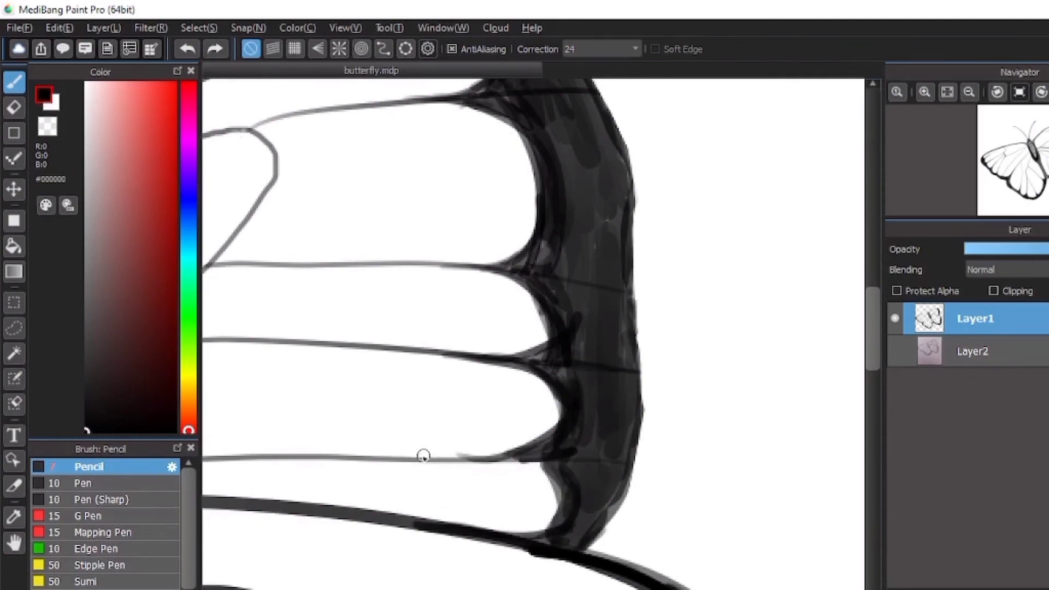
mouse_move(420, 458)
mouse_down()
mouse_move(572, 516)
mouse_move(572, 502)
mouse_up()
key(ctrl+z)
key(ctrl+z)
drag(354, 457, 491, 457)
Step: Thicken the junction where the short inner vein meets the upper left wing's leading edge with a tapered curve
scroll(492, 383, down, 4)
drag(346, 246, 576, 267)
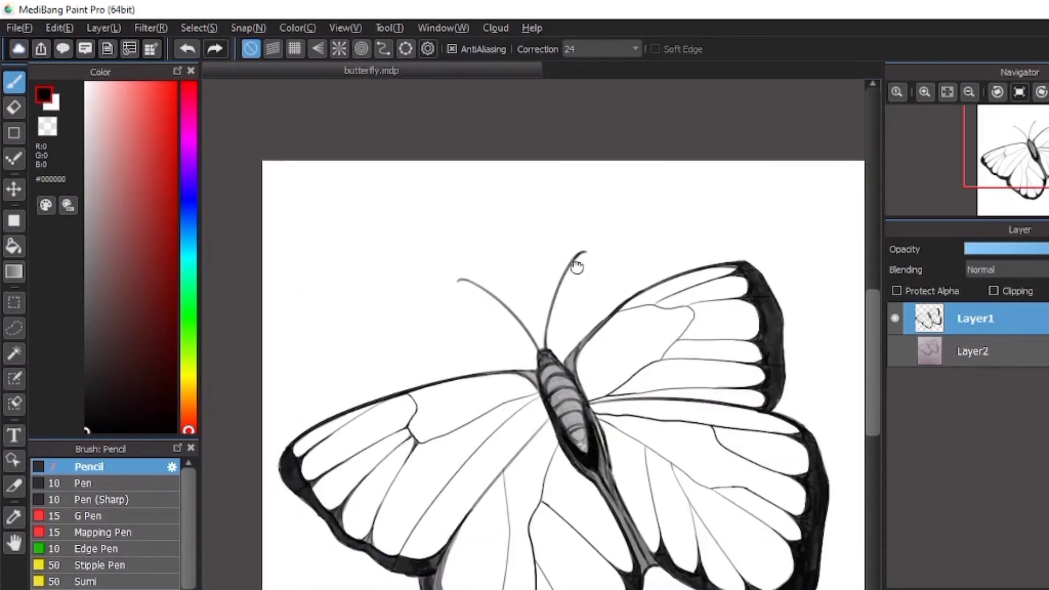
scroll(353, 385, up, 5)
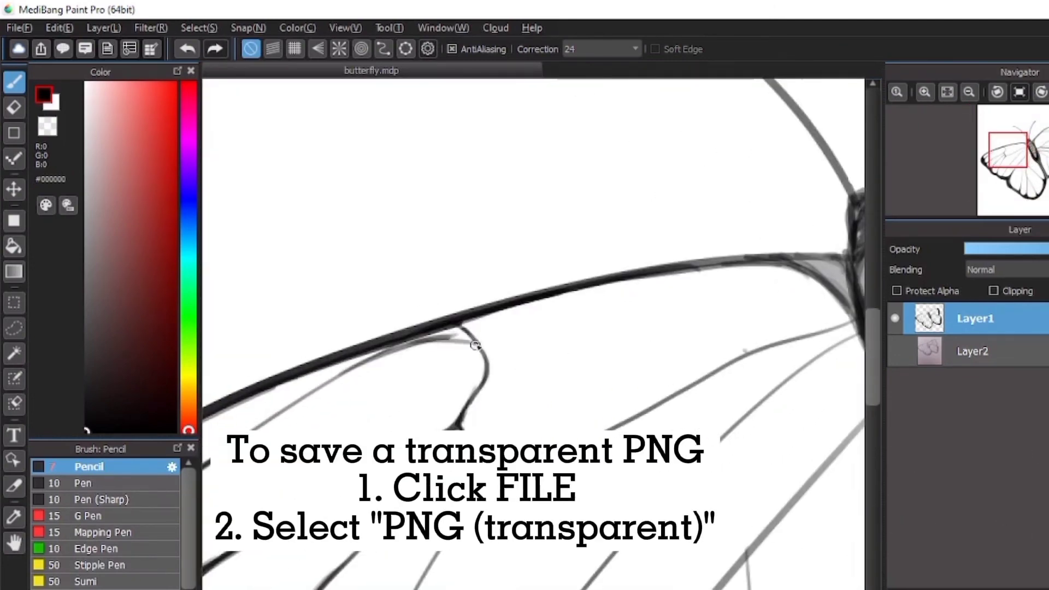
scroll(448, 323, down, 5)
Step: Flare the upper right wing's inner vein into the leading edge and fill the small wedge between them
scroll(629, 262, up, 5)
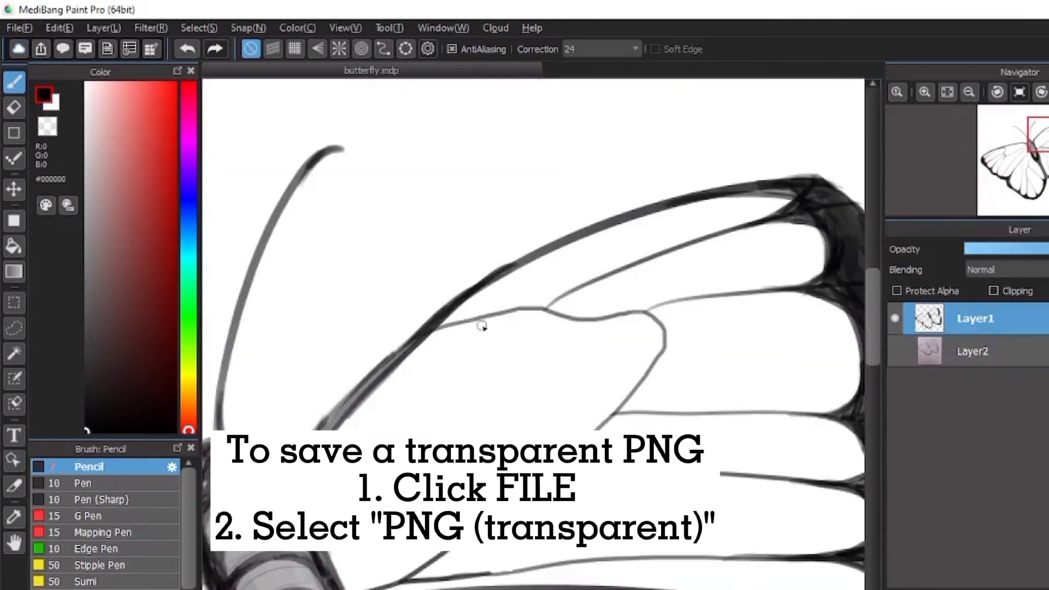
mouse_move(482, 323)
mouse_down()
mouse_move(448, 415)
mouse_move(481, 357)
mouse_up()
key(ctrl+z)
mouse_move(431, 399)
mouse_down()
mouse_move(419, 410)
mouse_move(530, 326)
mouse_up()
key(ctrl+z)
key(ctrl+z)
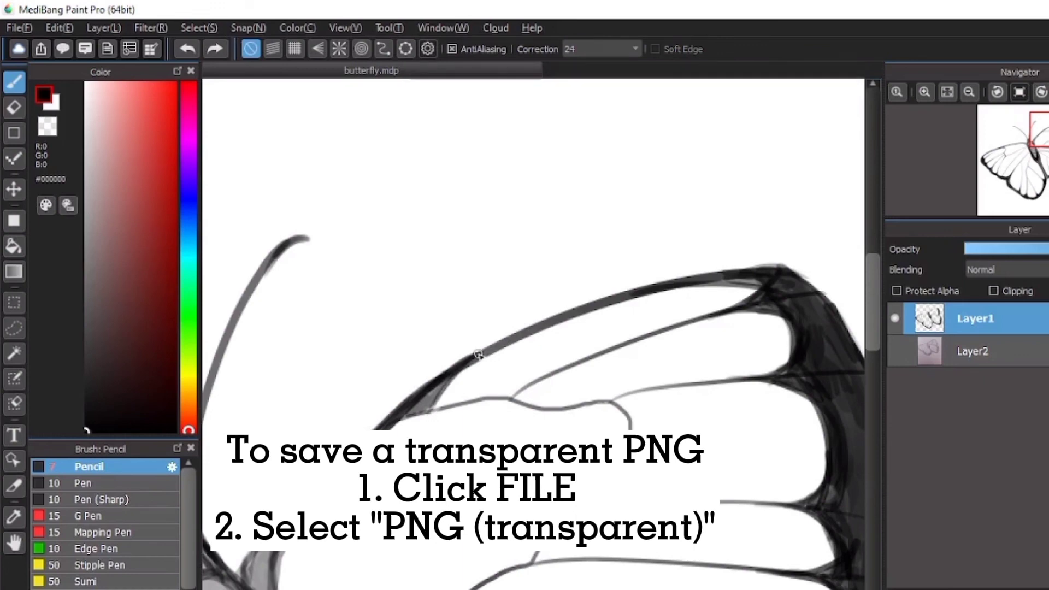
scroll(519, 277, down, 5)
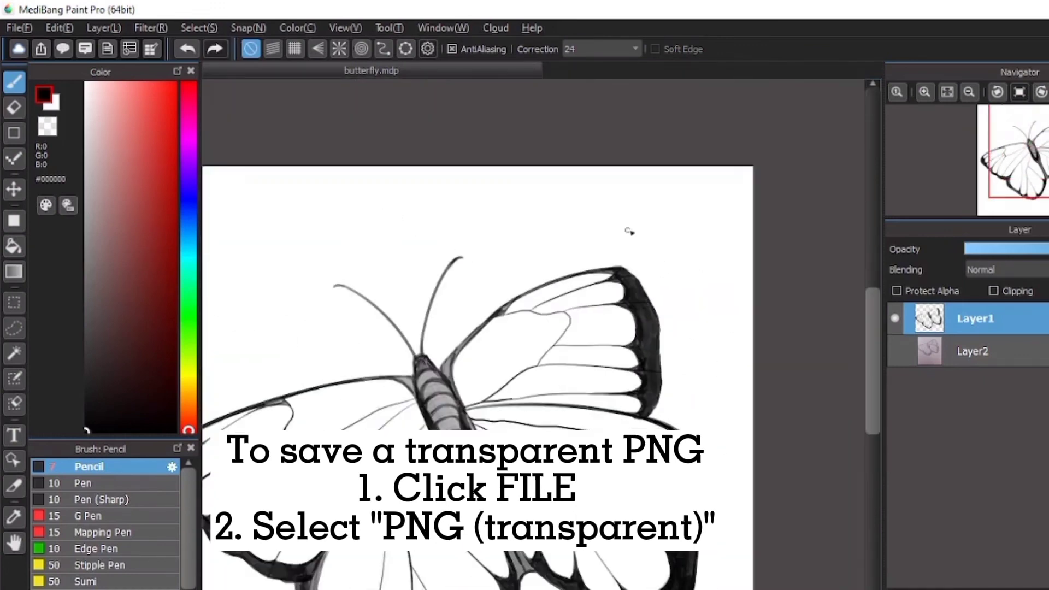
drag(552, 267, 567, 187)
key(l)
mouse_move(518, 291)
mouse_down()
mouse_move(555, 321)
mouse_move(523, 279)
mouse_move(571, 348)
mouse_up()
key(b)
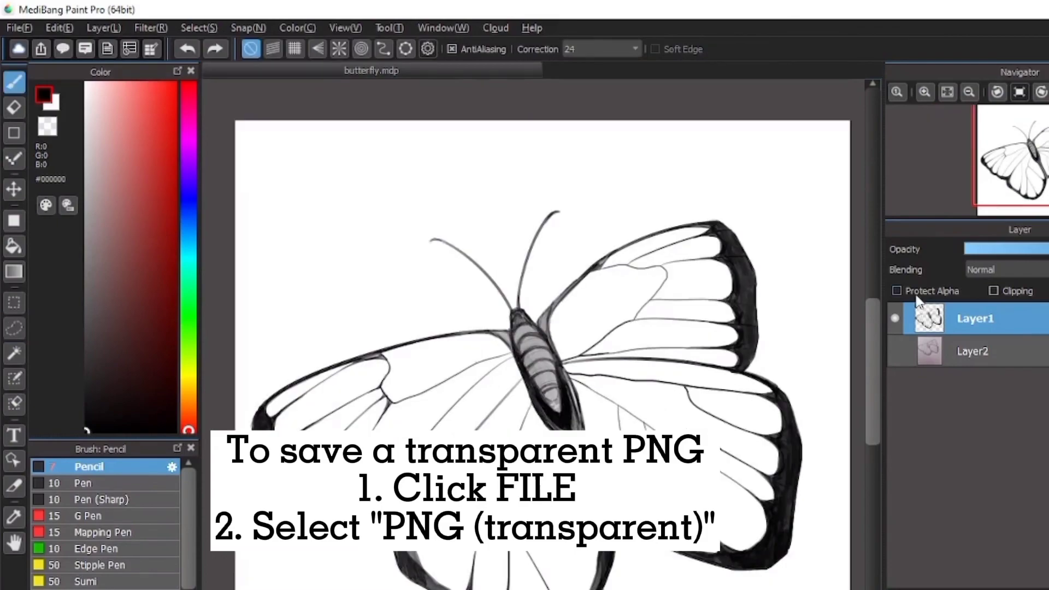